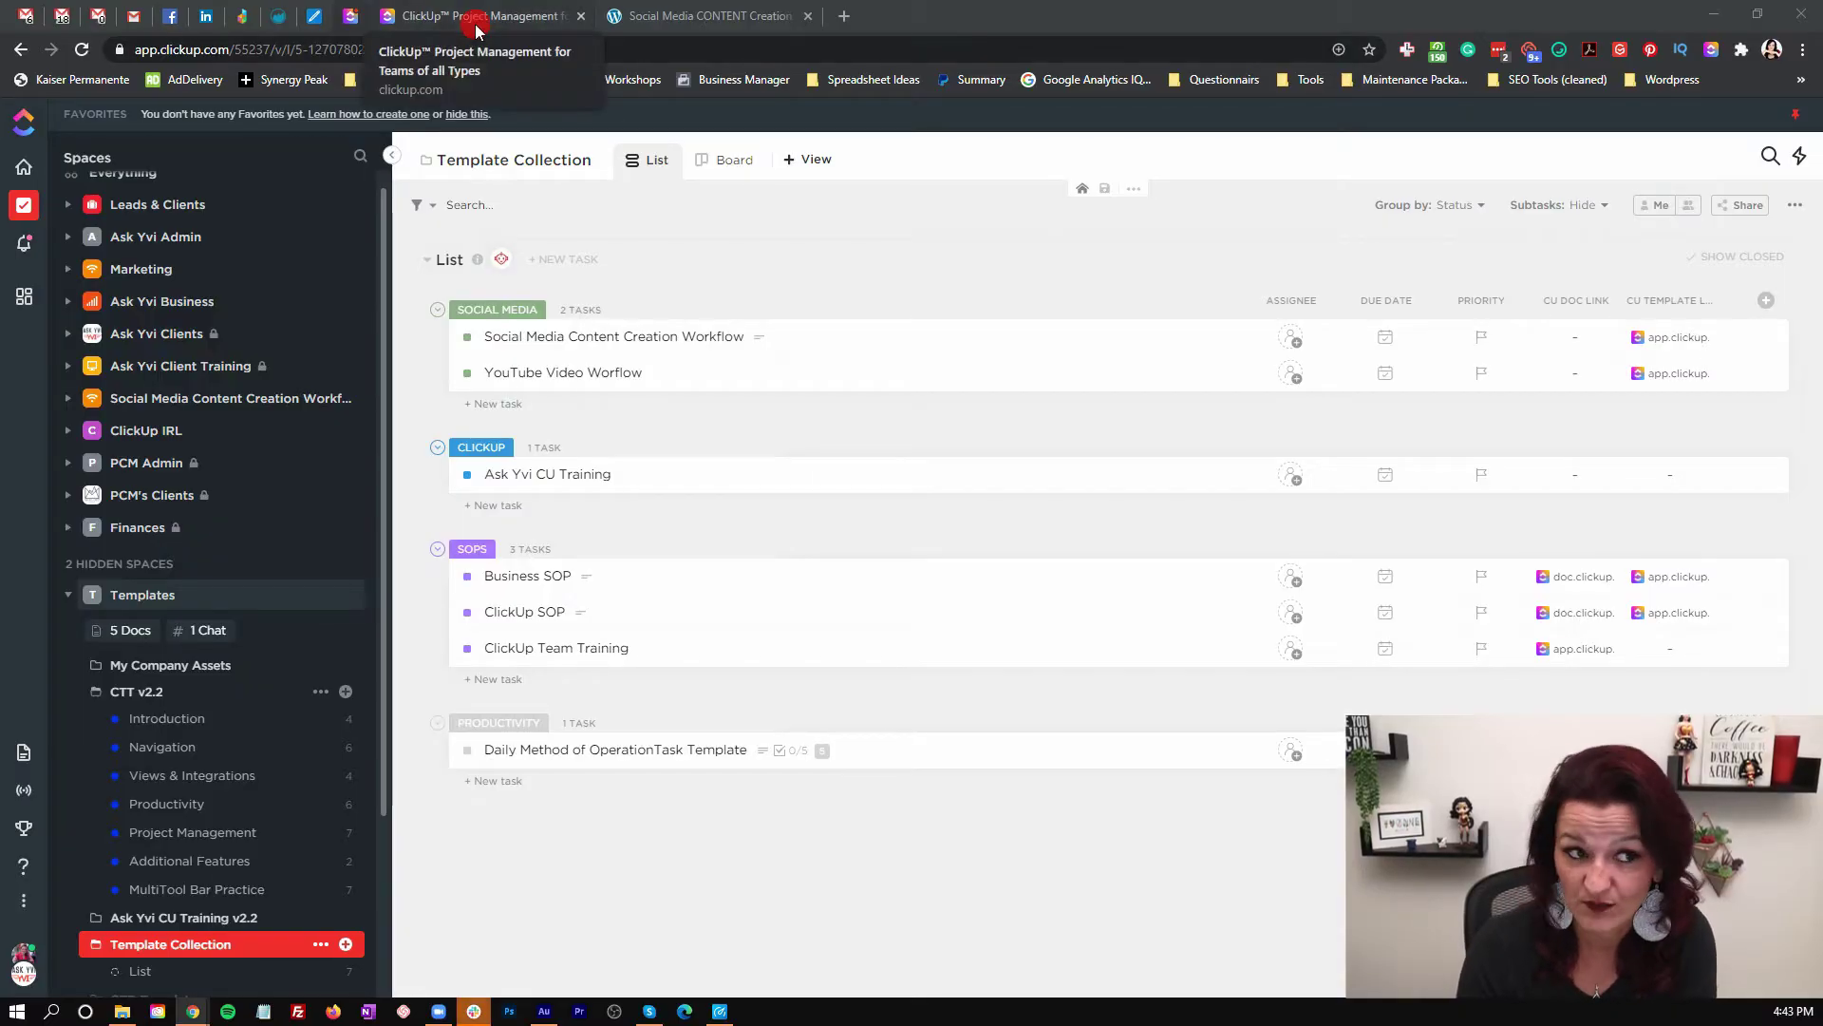
On the ClickUp templates website, bring up the Business Operations template category.
left_click(478, 27)
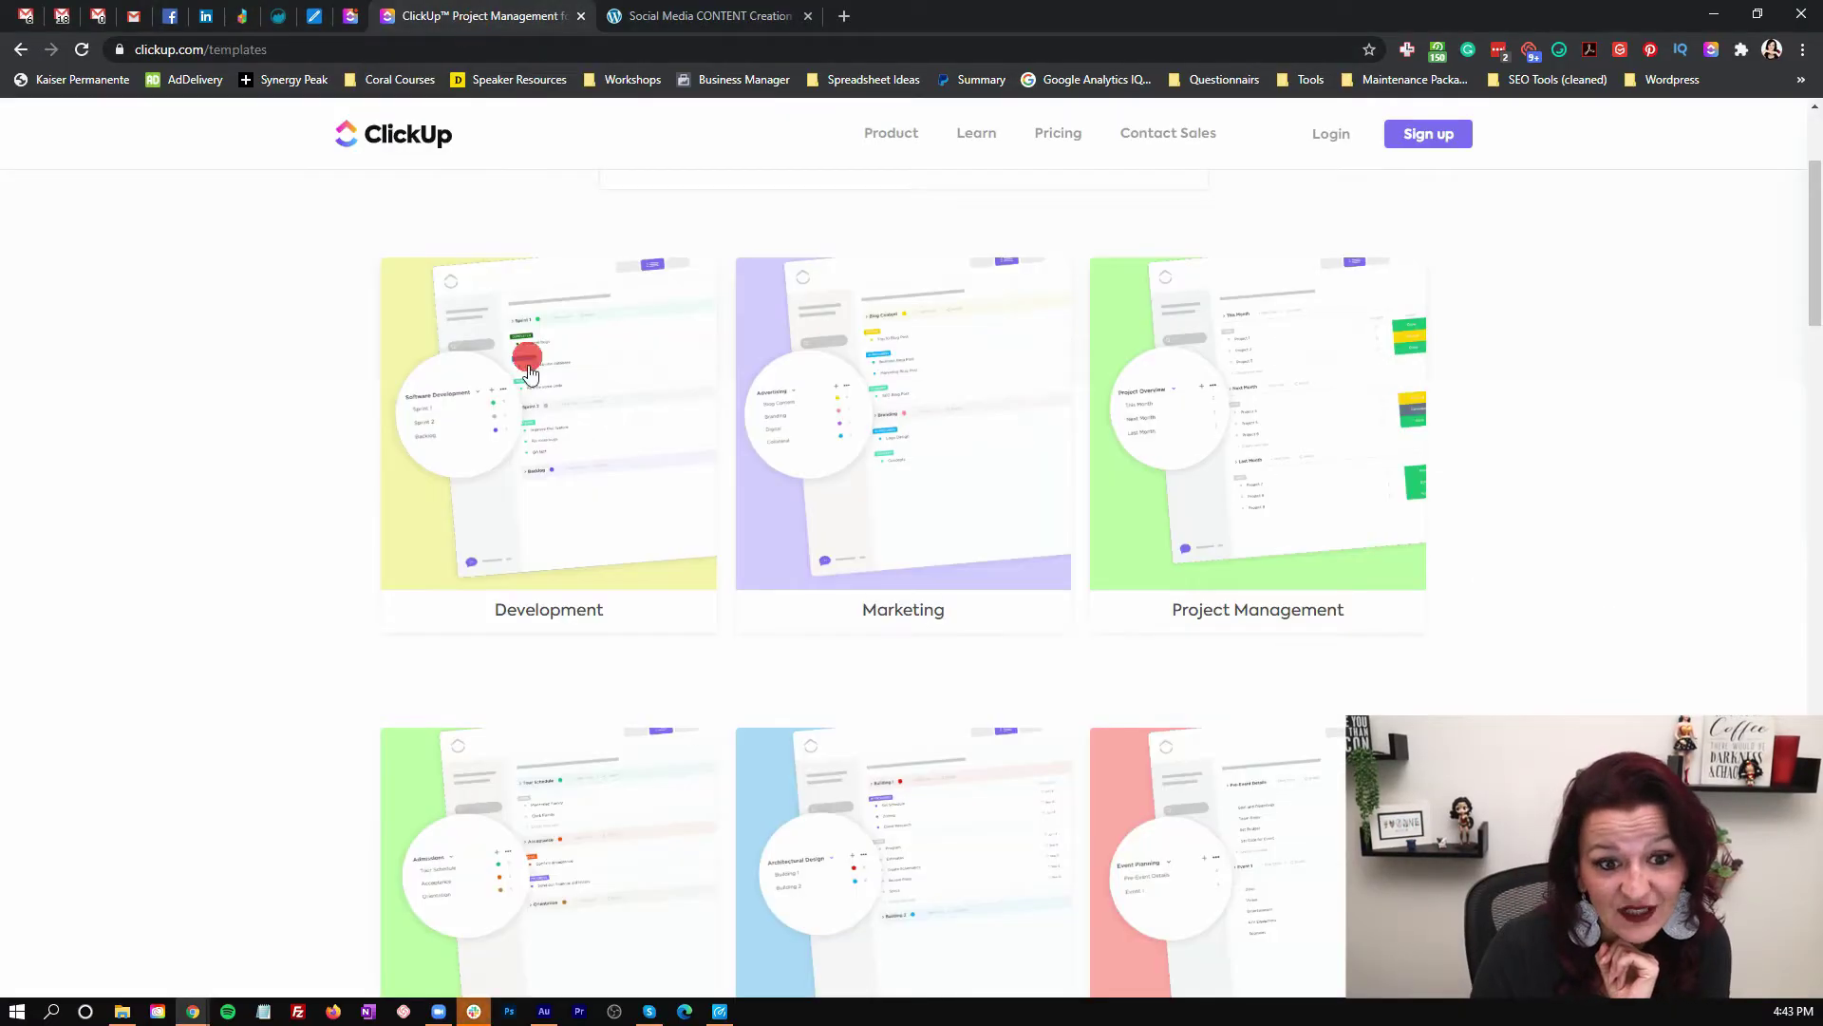
scroll(321, 487, "down", 10)
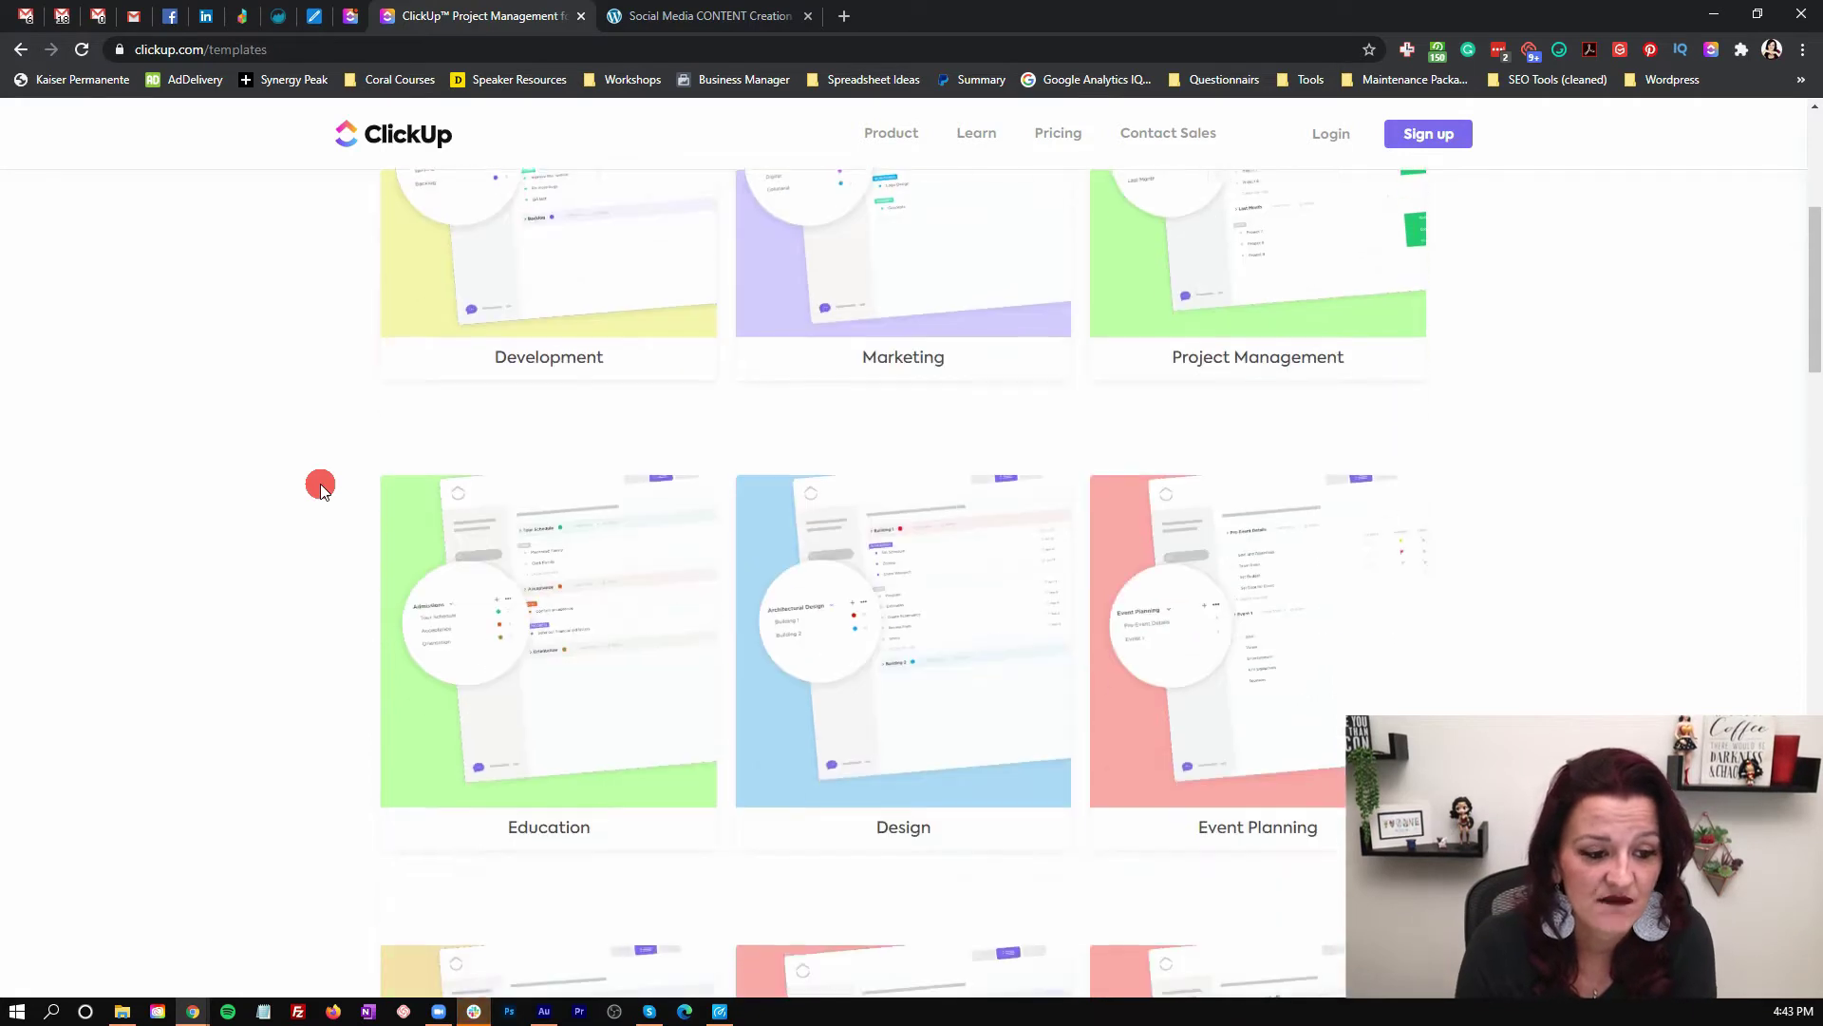
scroll(321, 488, "down", 3)
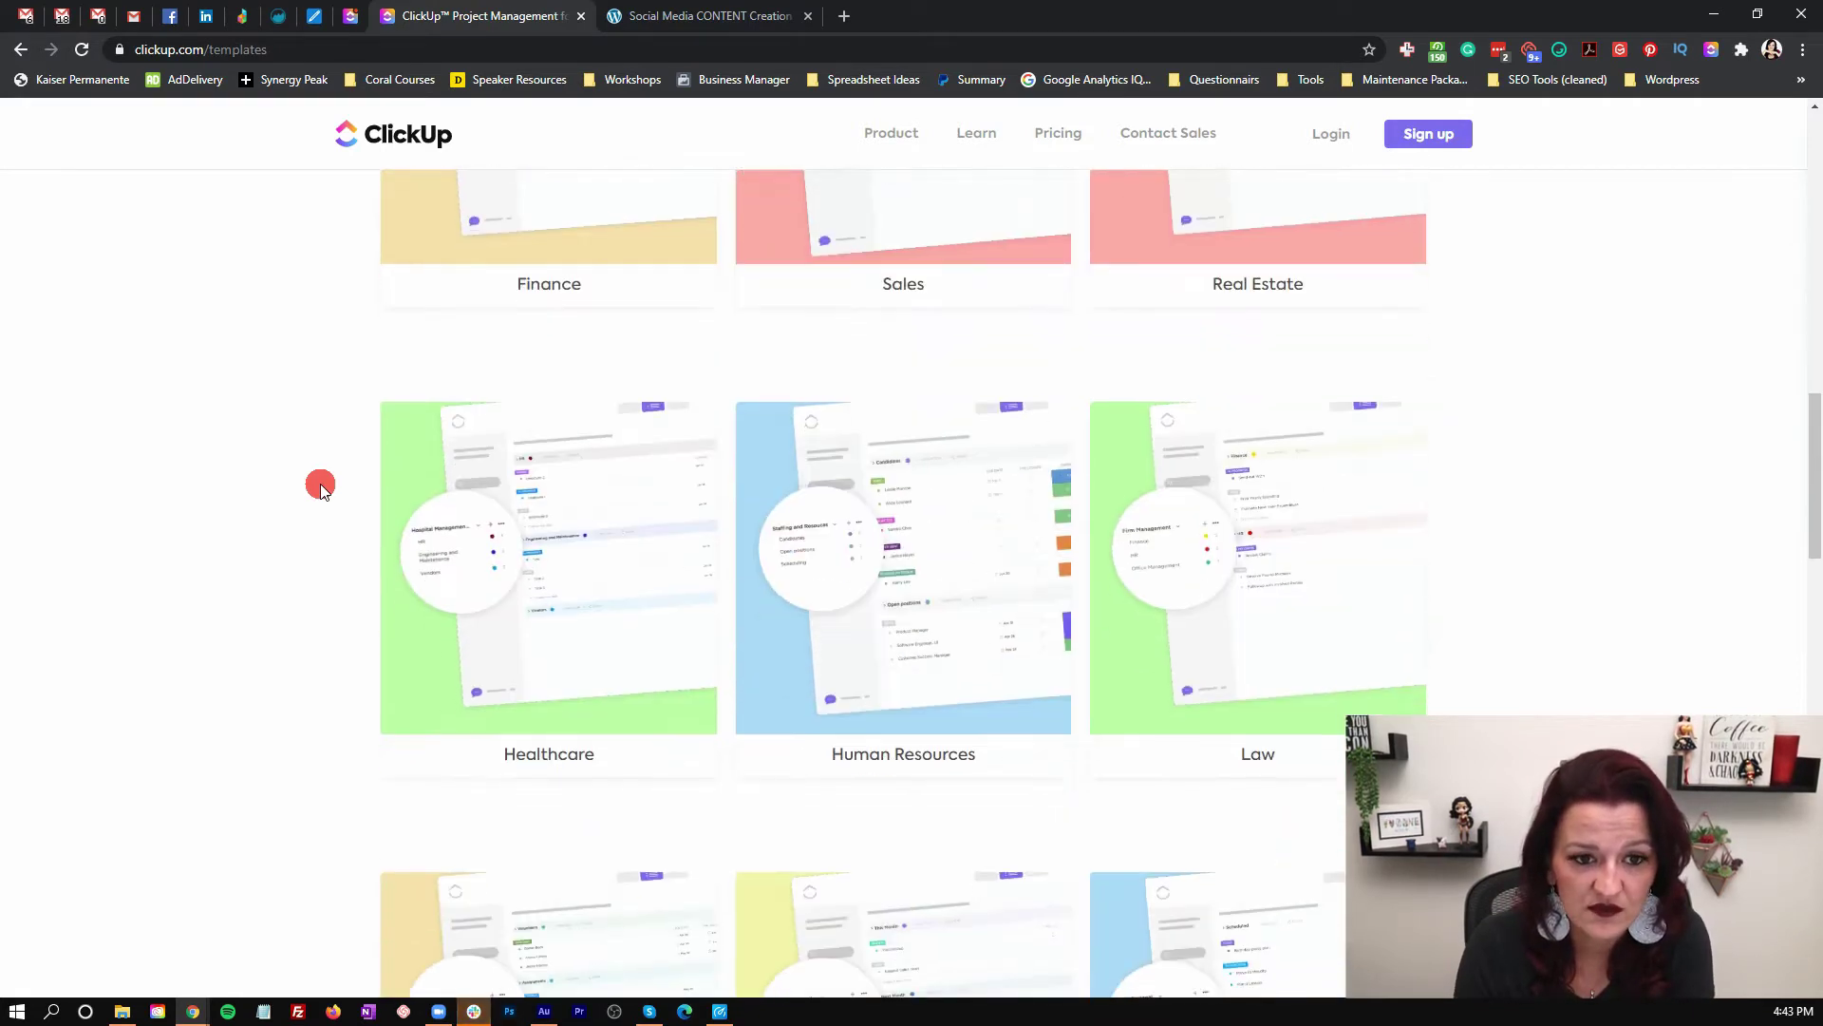
scroll(321, 487, "down", 3)
scroll(321, 487, "down", 2)
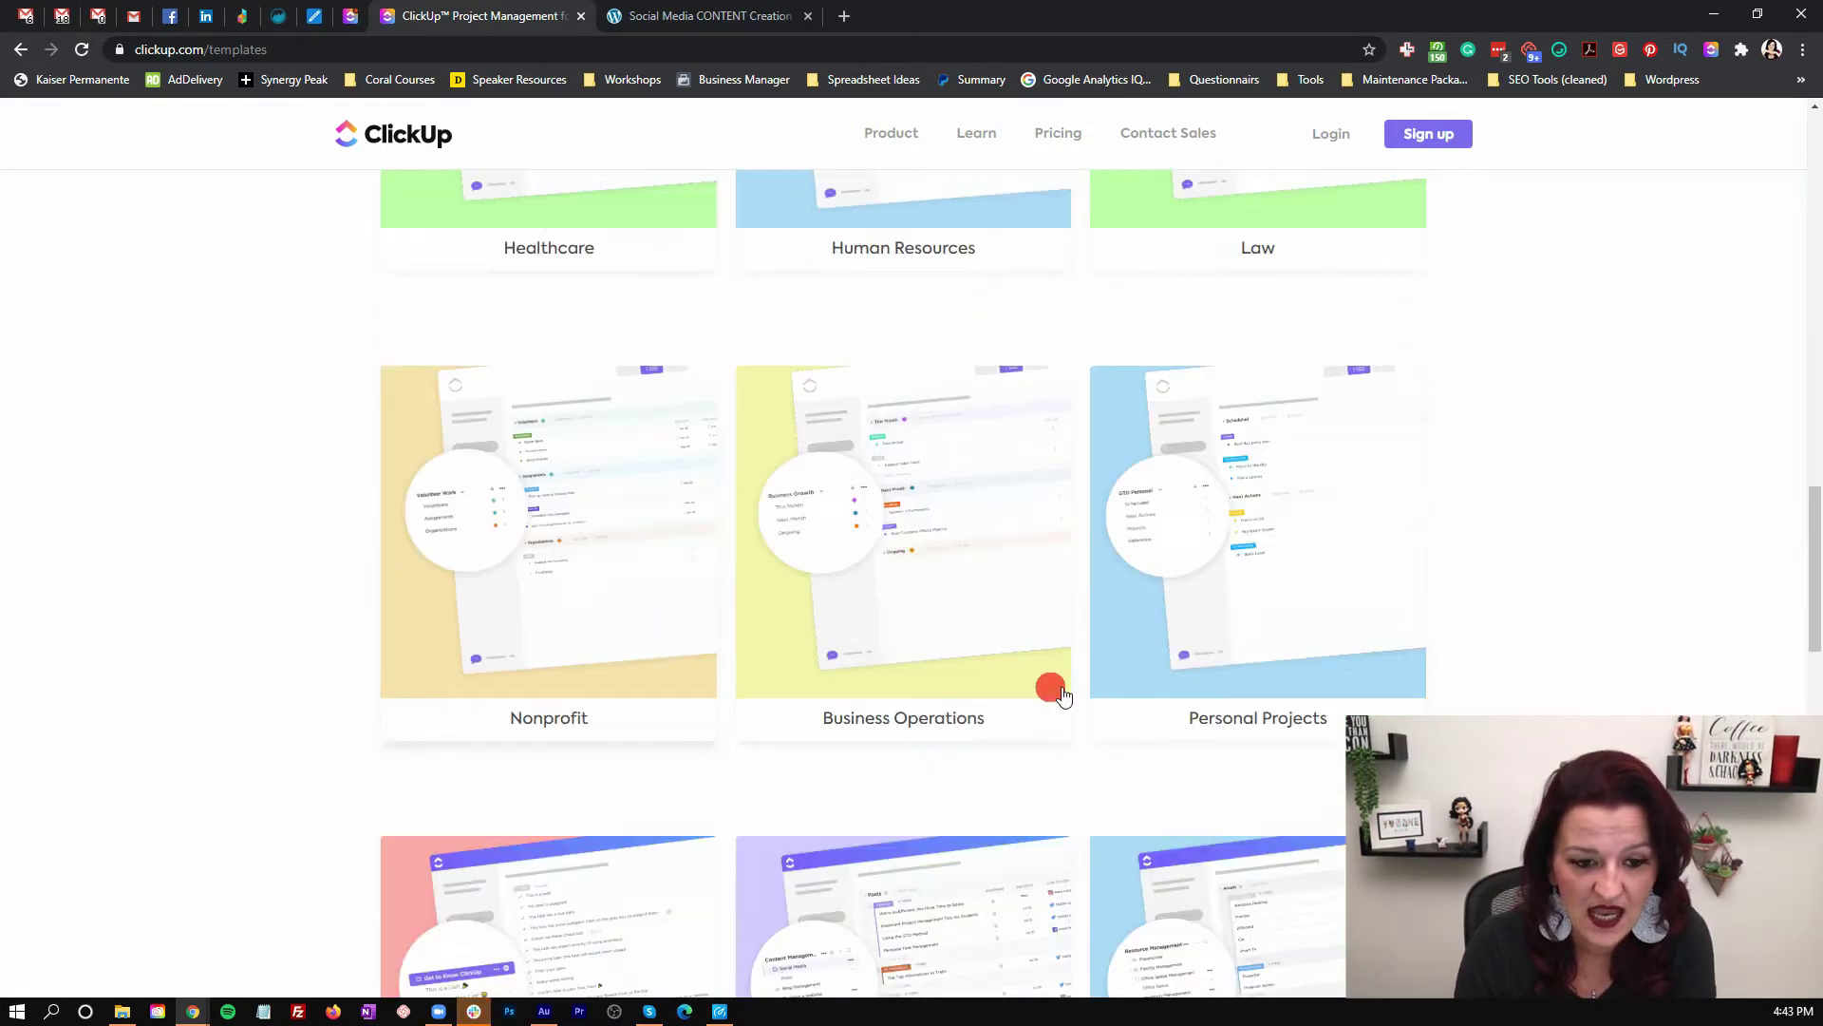
left_click(928, 732)
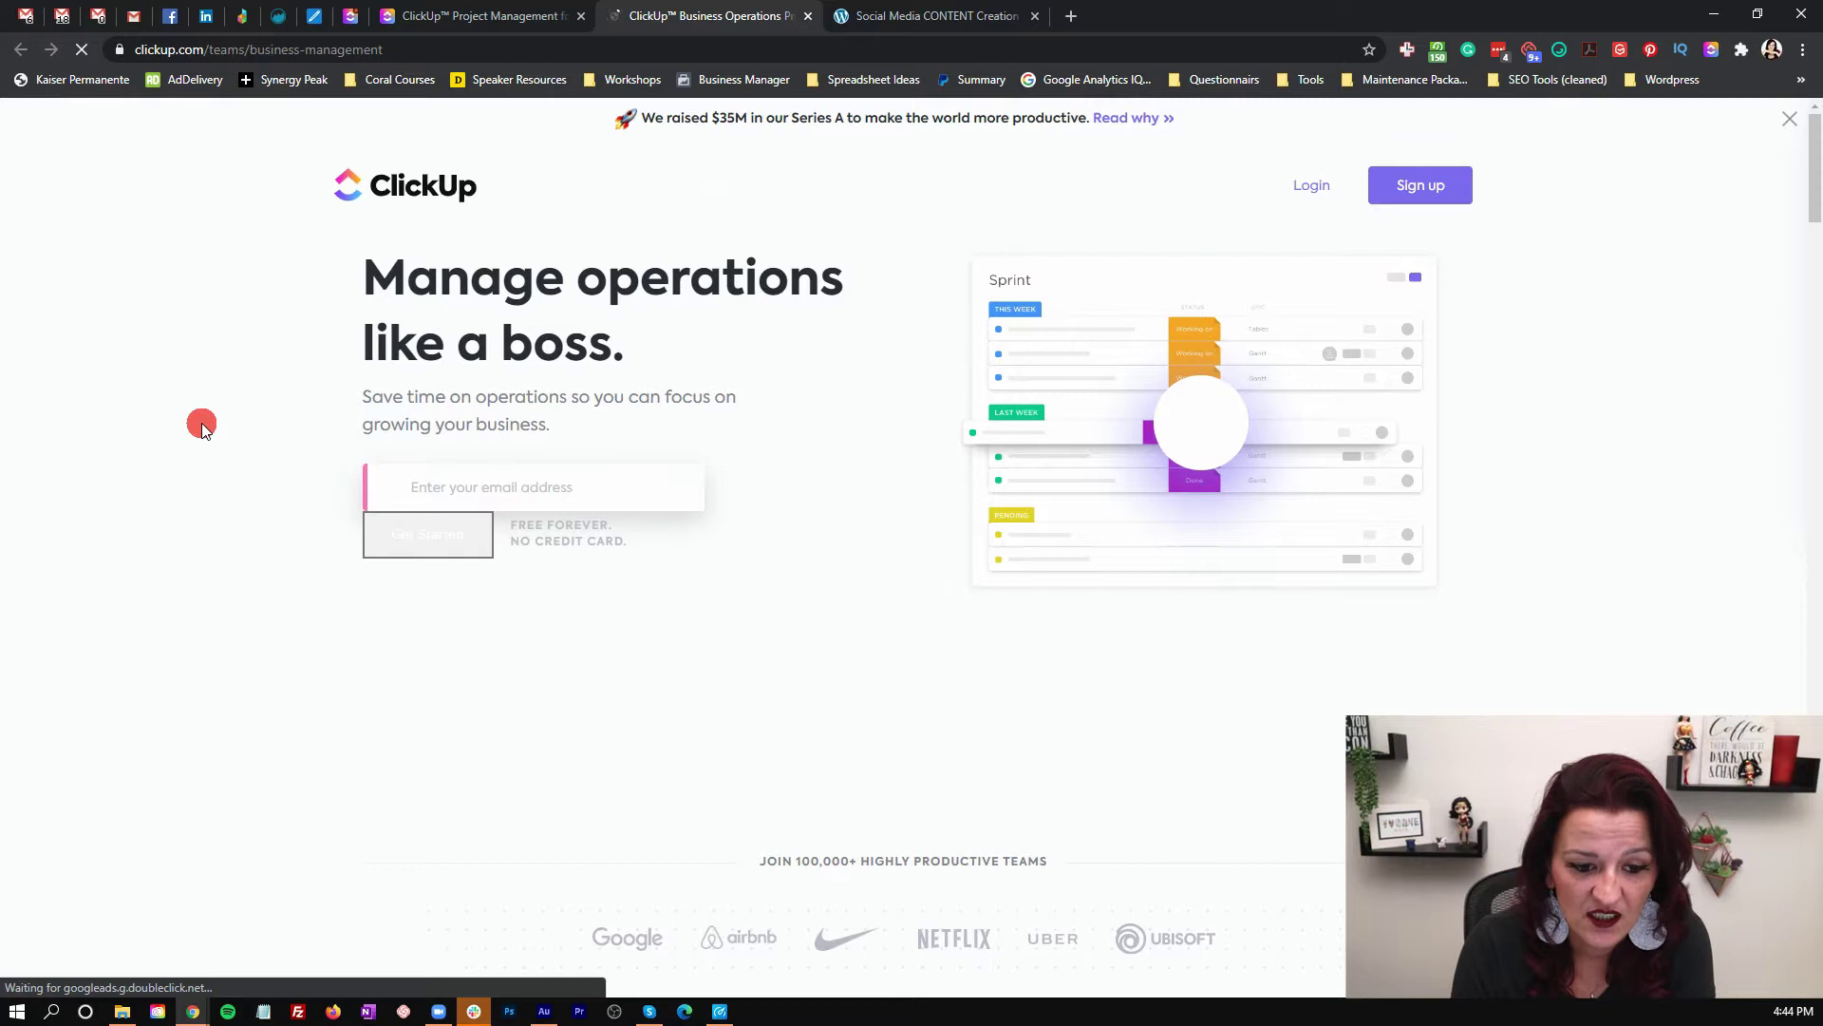
Browse the Business Operations templates, then open the full template gallery in a new tab.
scroll(201, 424, "down", 12)
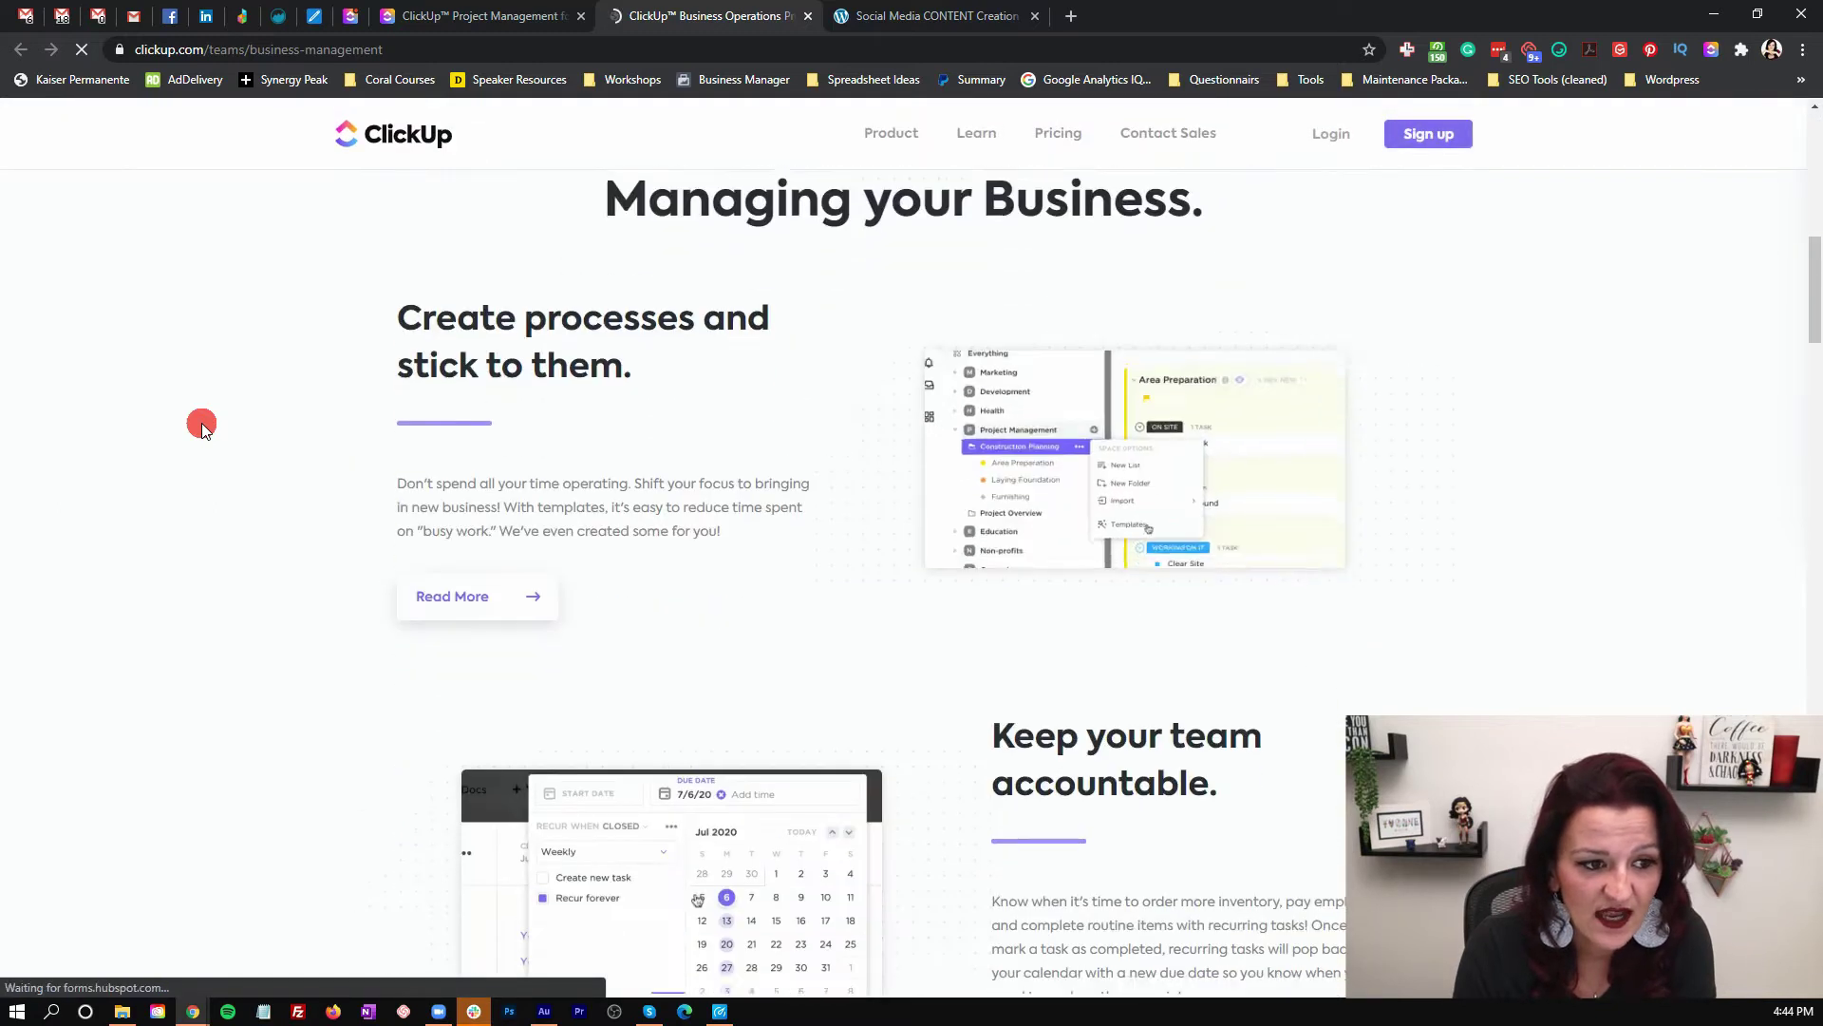
scroll(1299, 391, "down", 15)
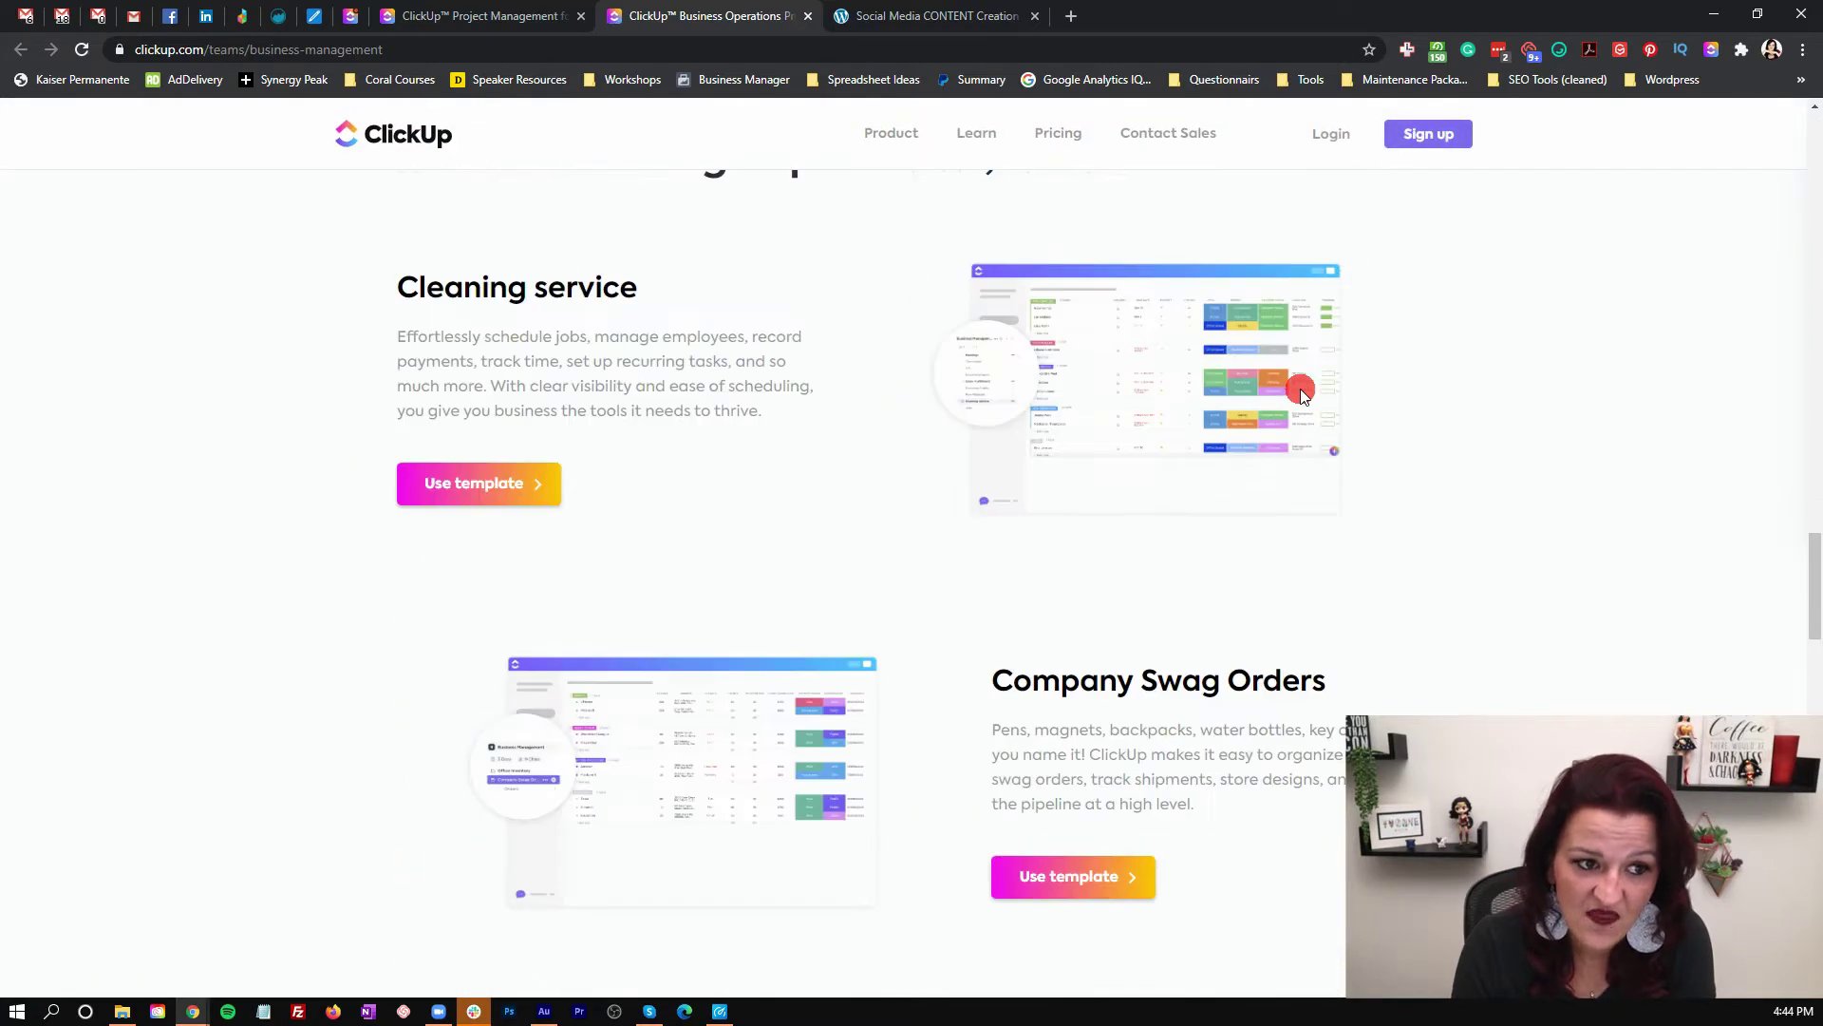
scroll(723, 425, "up", 3)
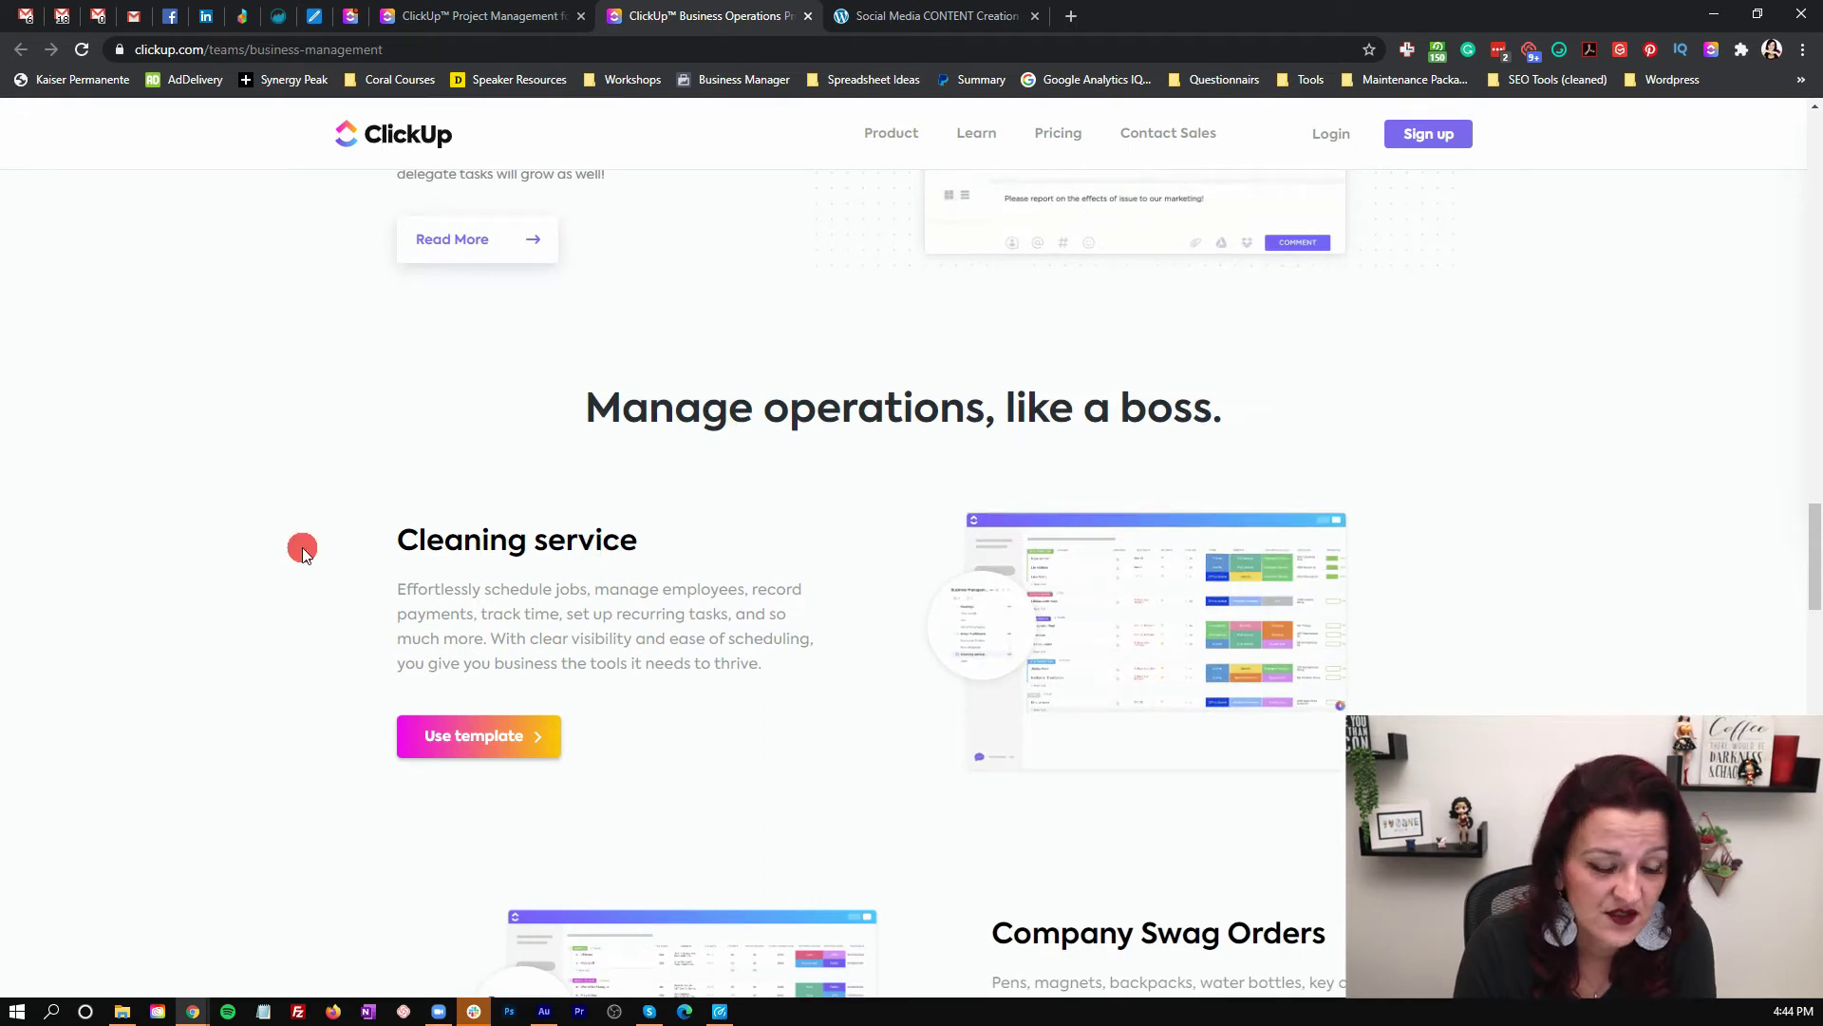
scroll(302, 551, "down", 3)
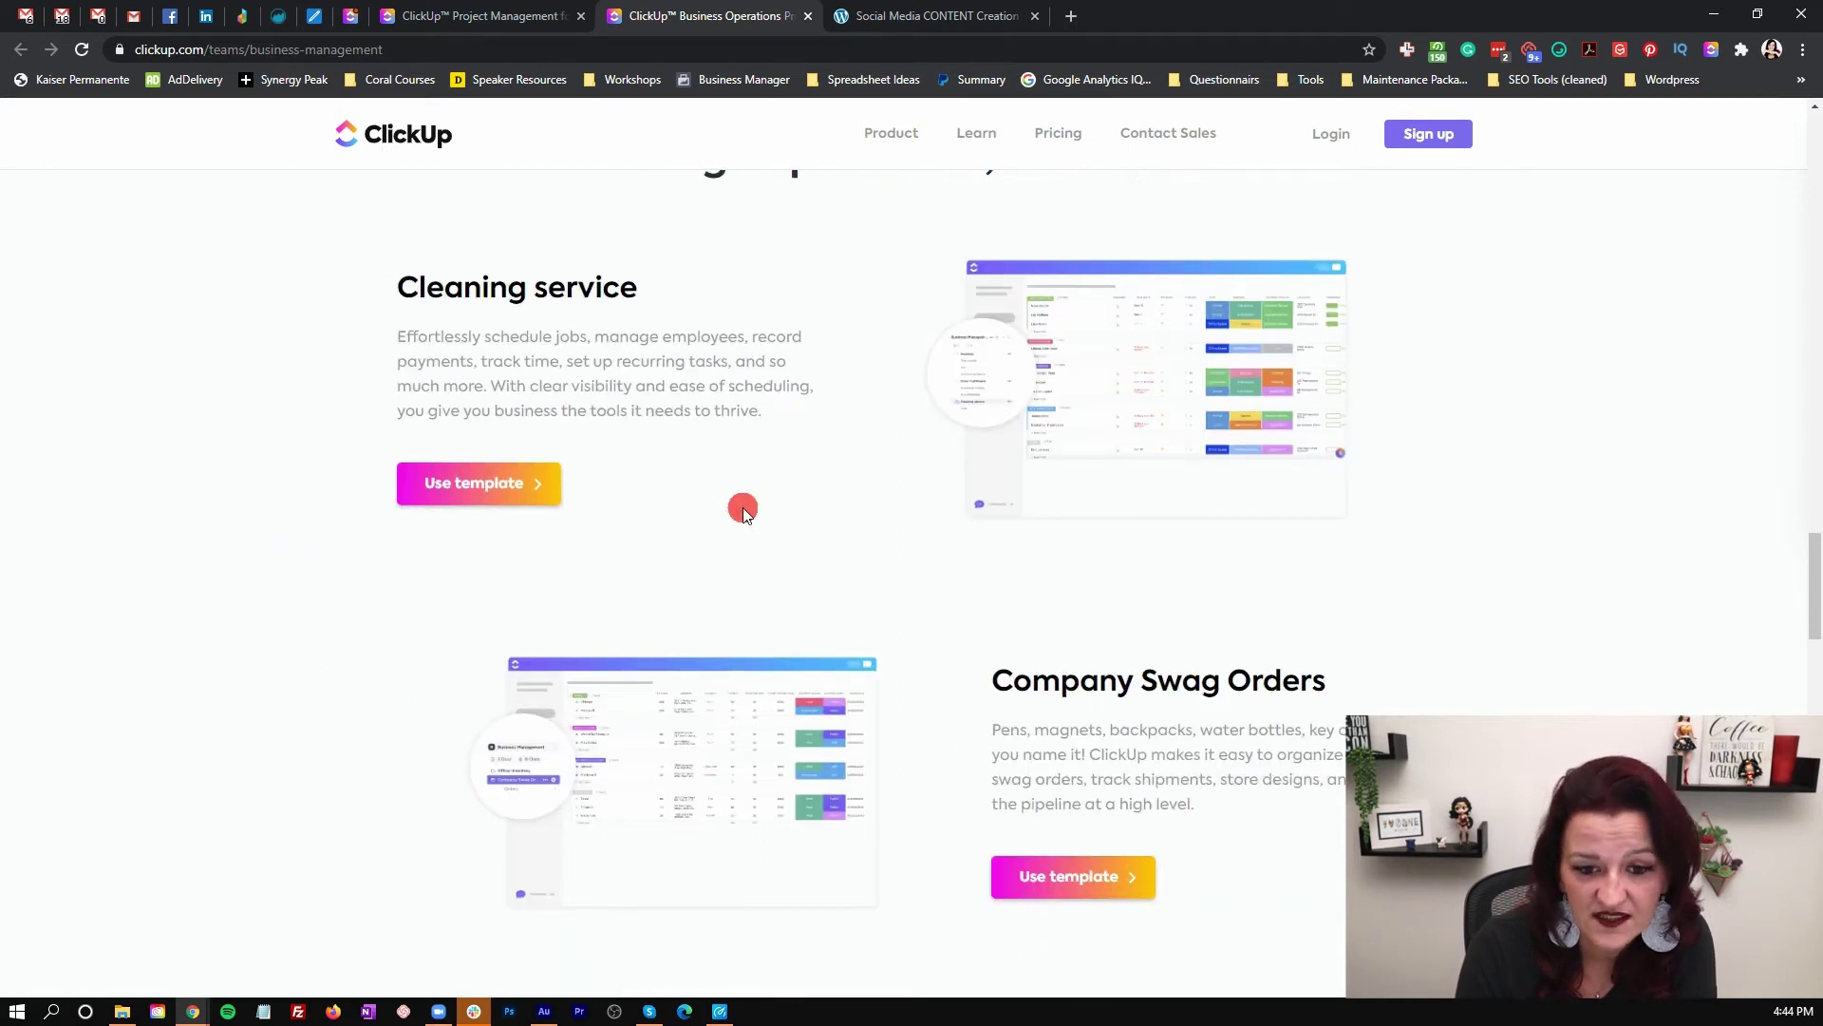
scroll(1529, 593, "down", 4)
scroll(1529, 593, "down", 4)
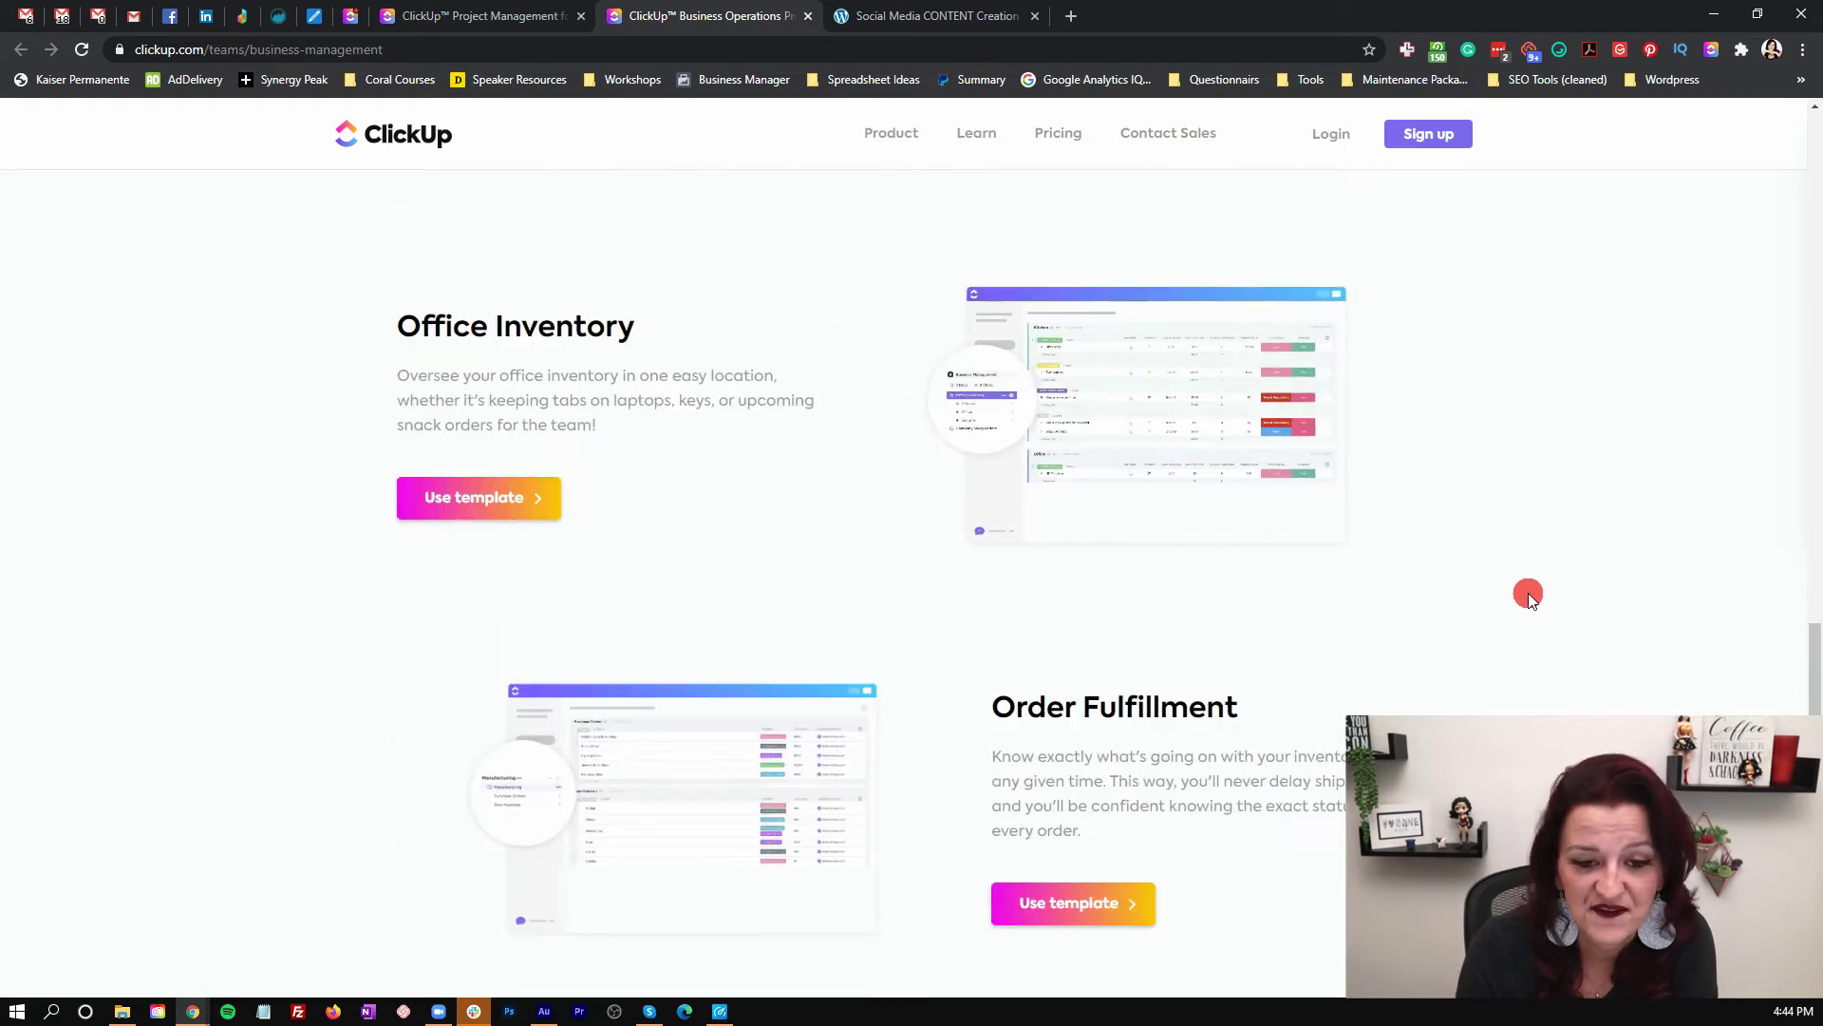
scroll(1529, 593, "down", 6)
scroll(1529, 593, "down", 2)
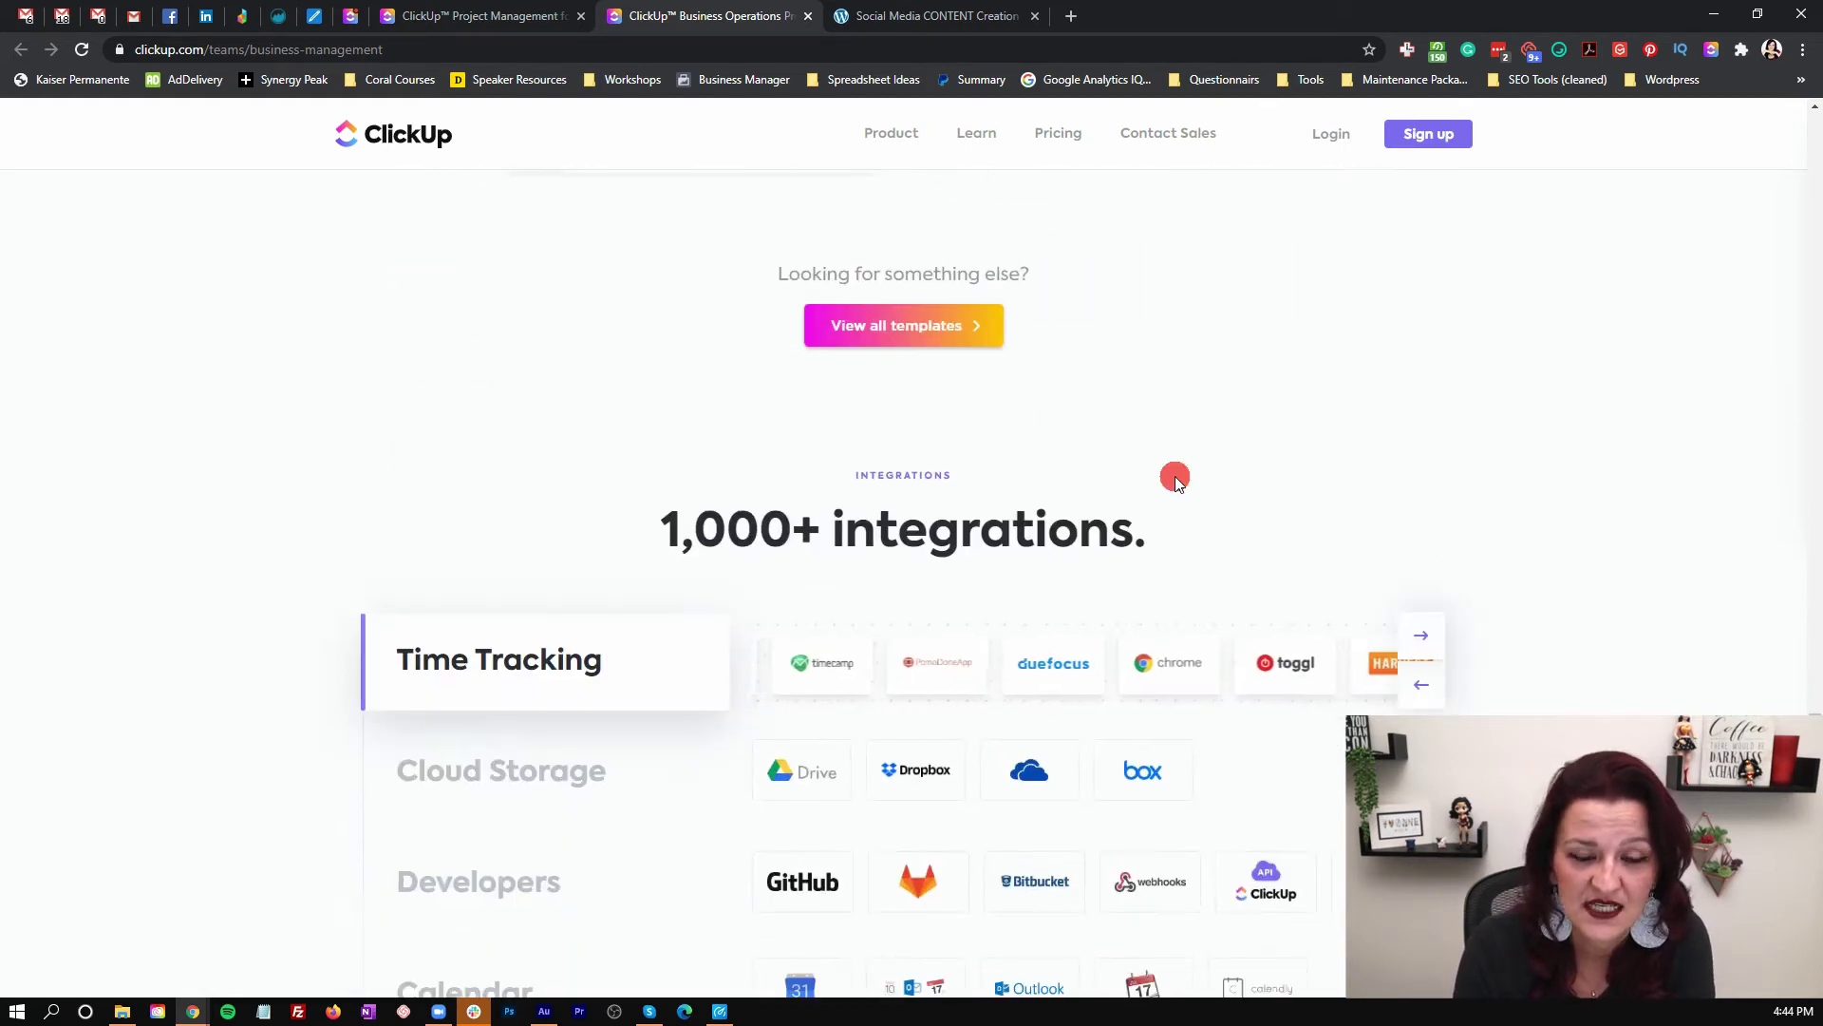
left_click(892, 323)
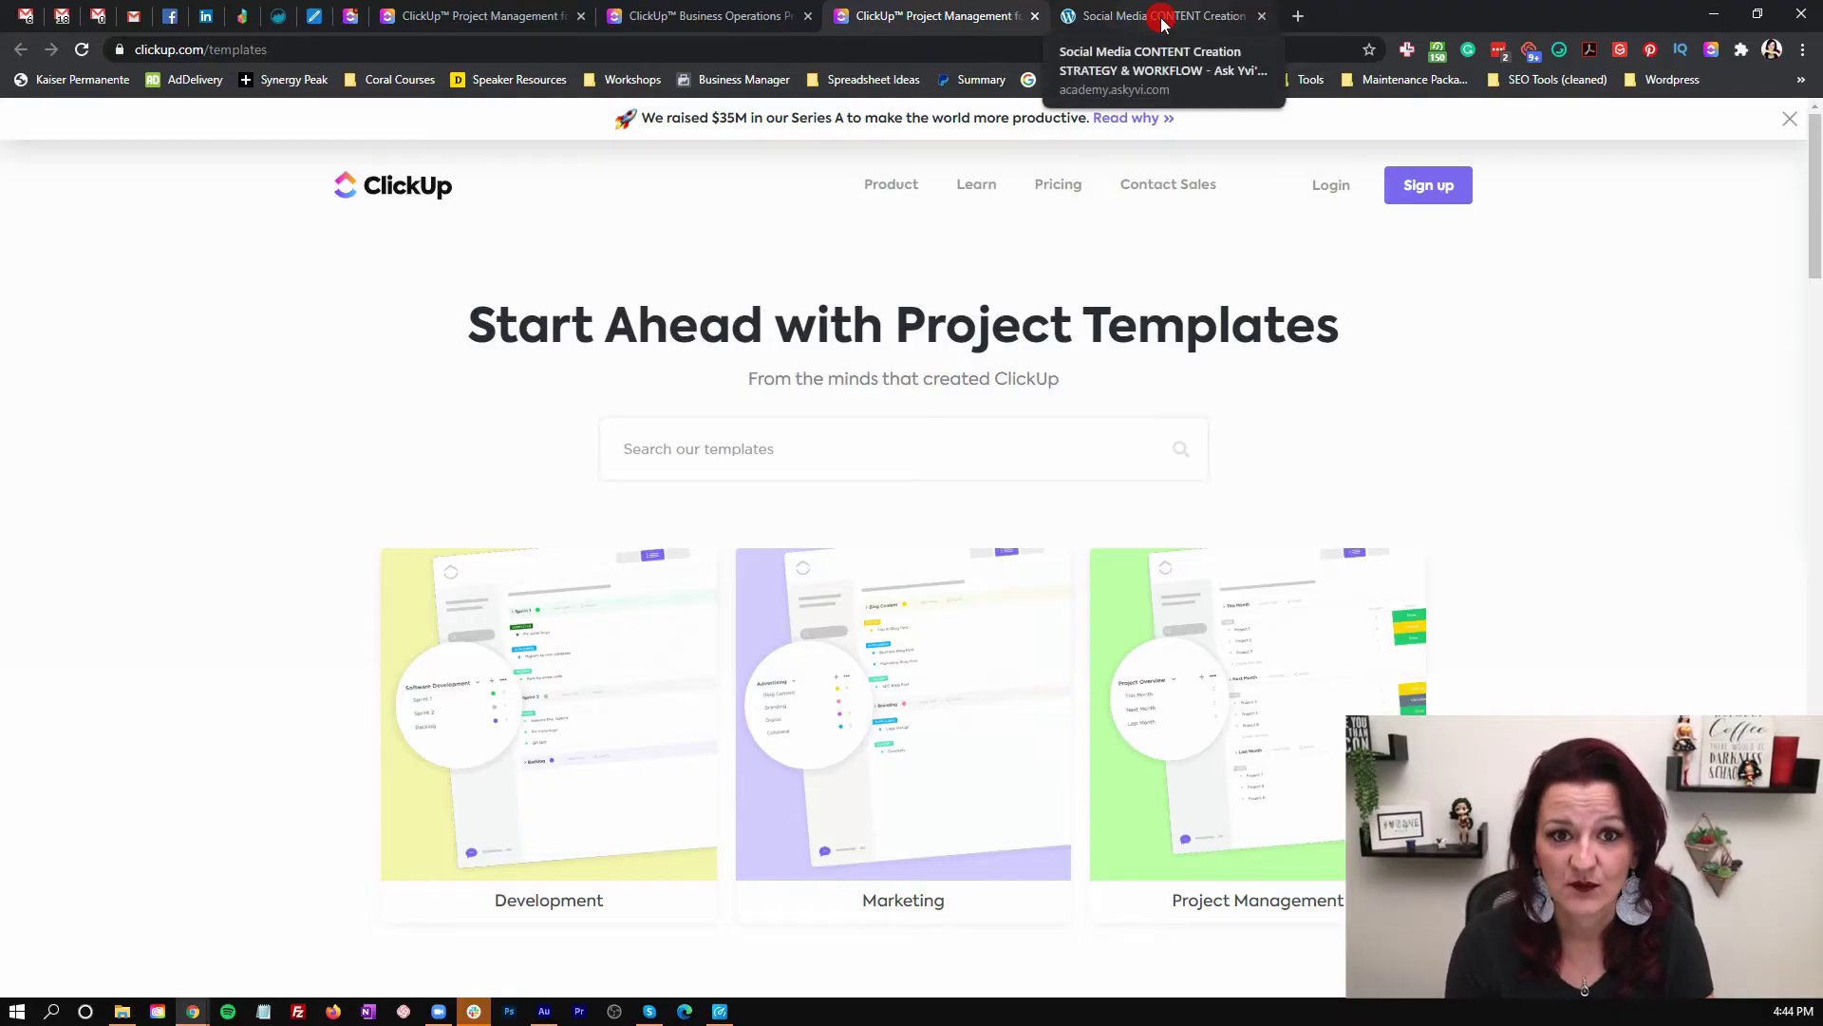
Open the Social Media CONTENT Creation Workflow lesson from the course's Course Content list.
left_click(1163, 24)
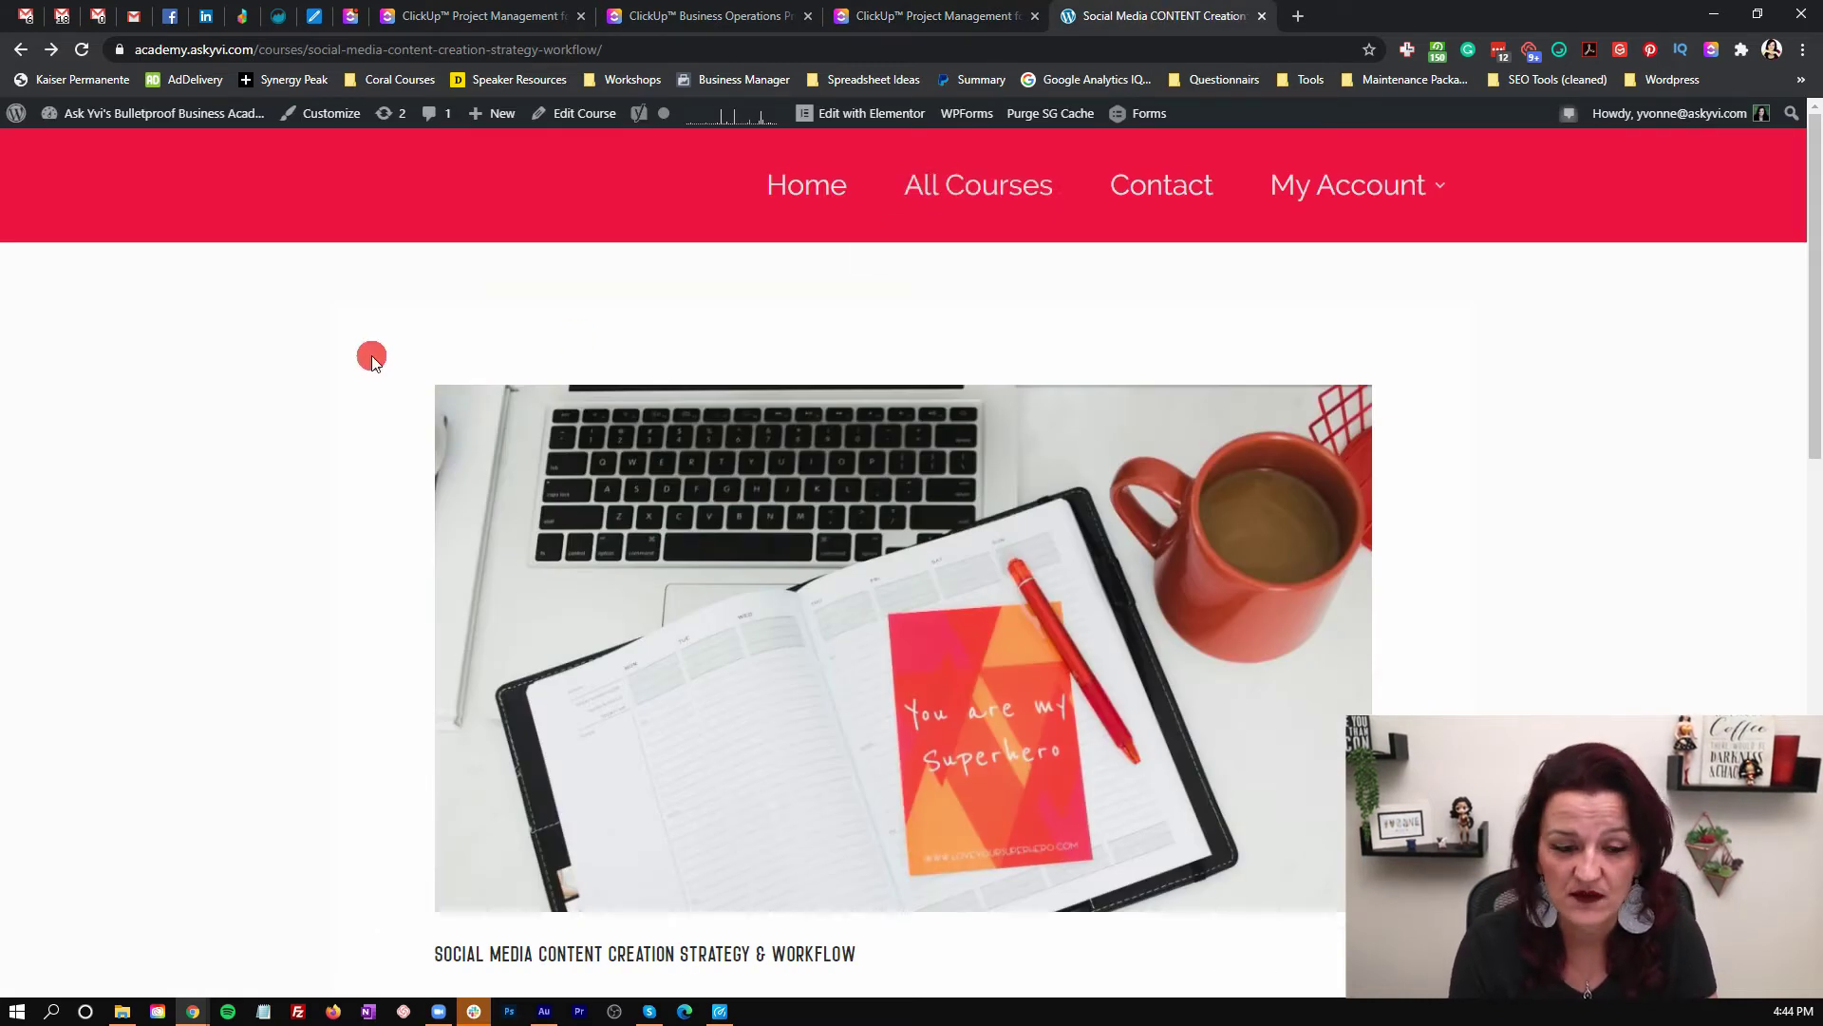
scroll(371, 358, "down", 3)
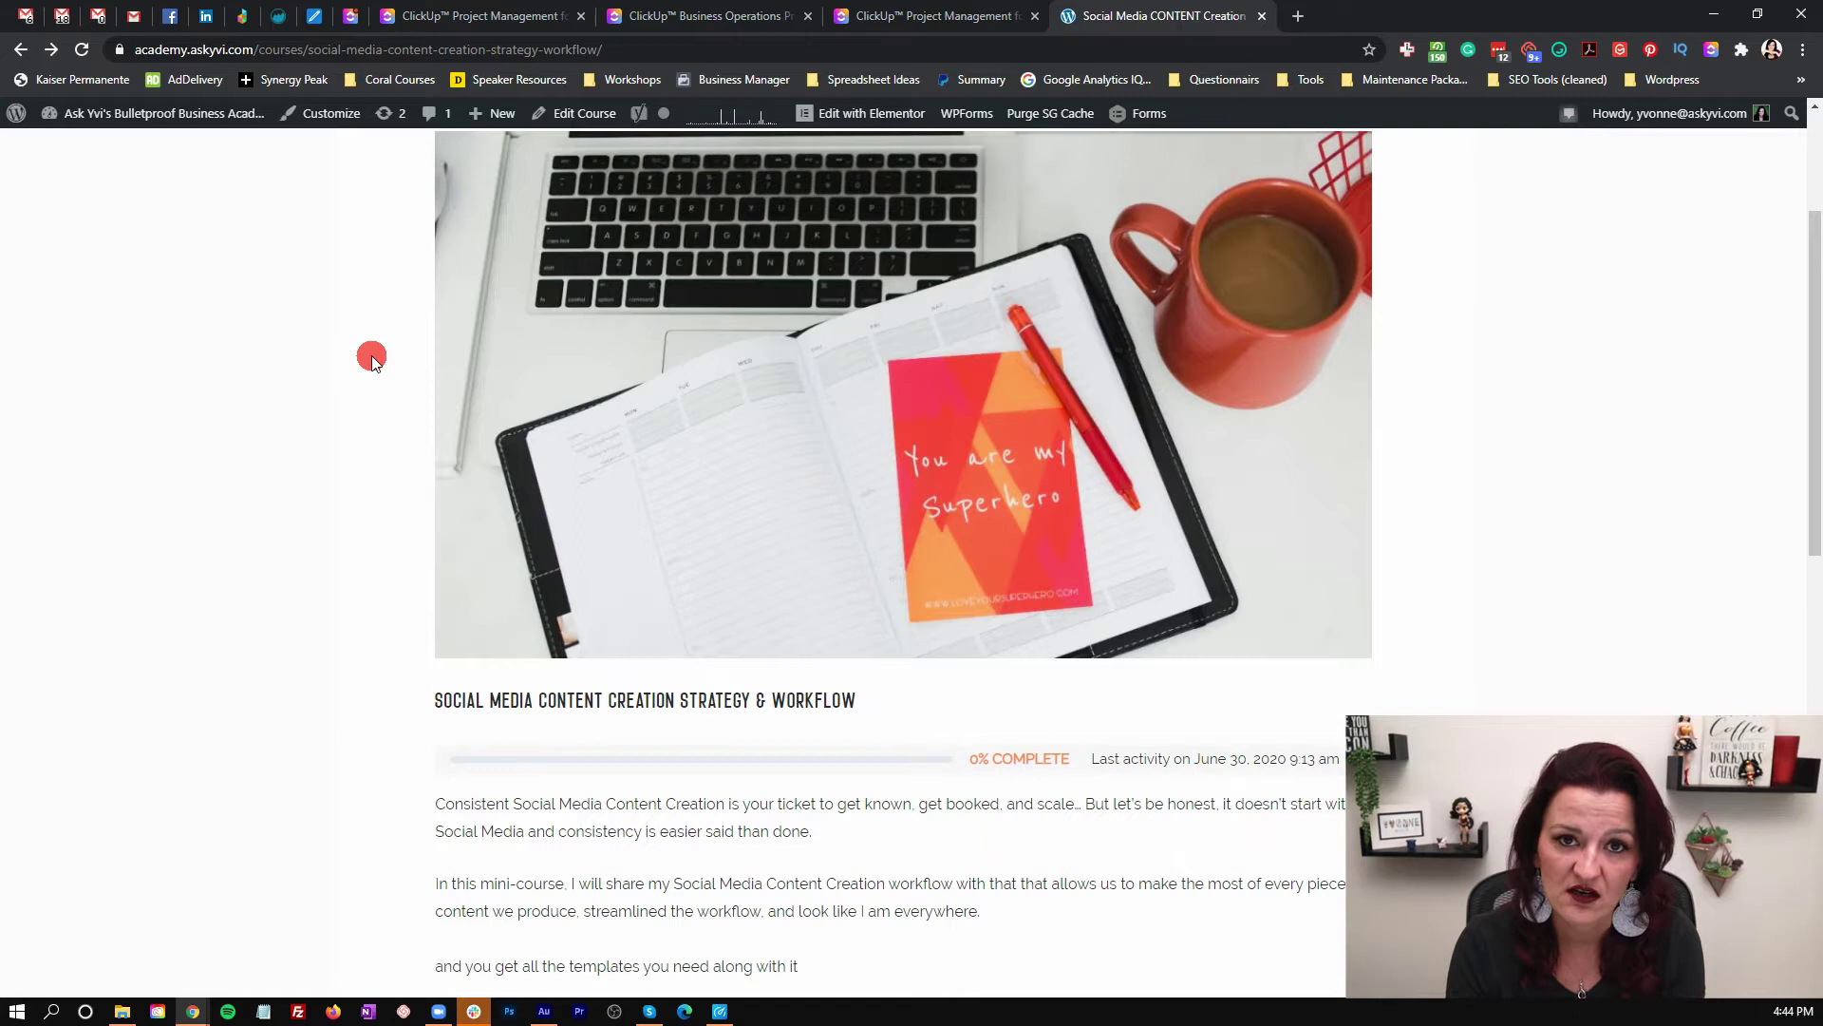
scroll(371, 358, "down", 6)
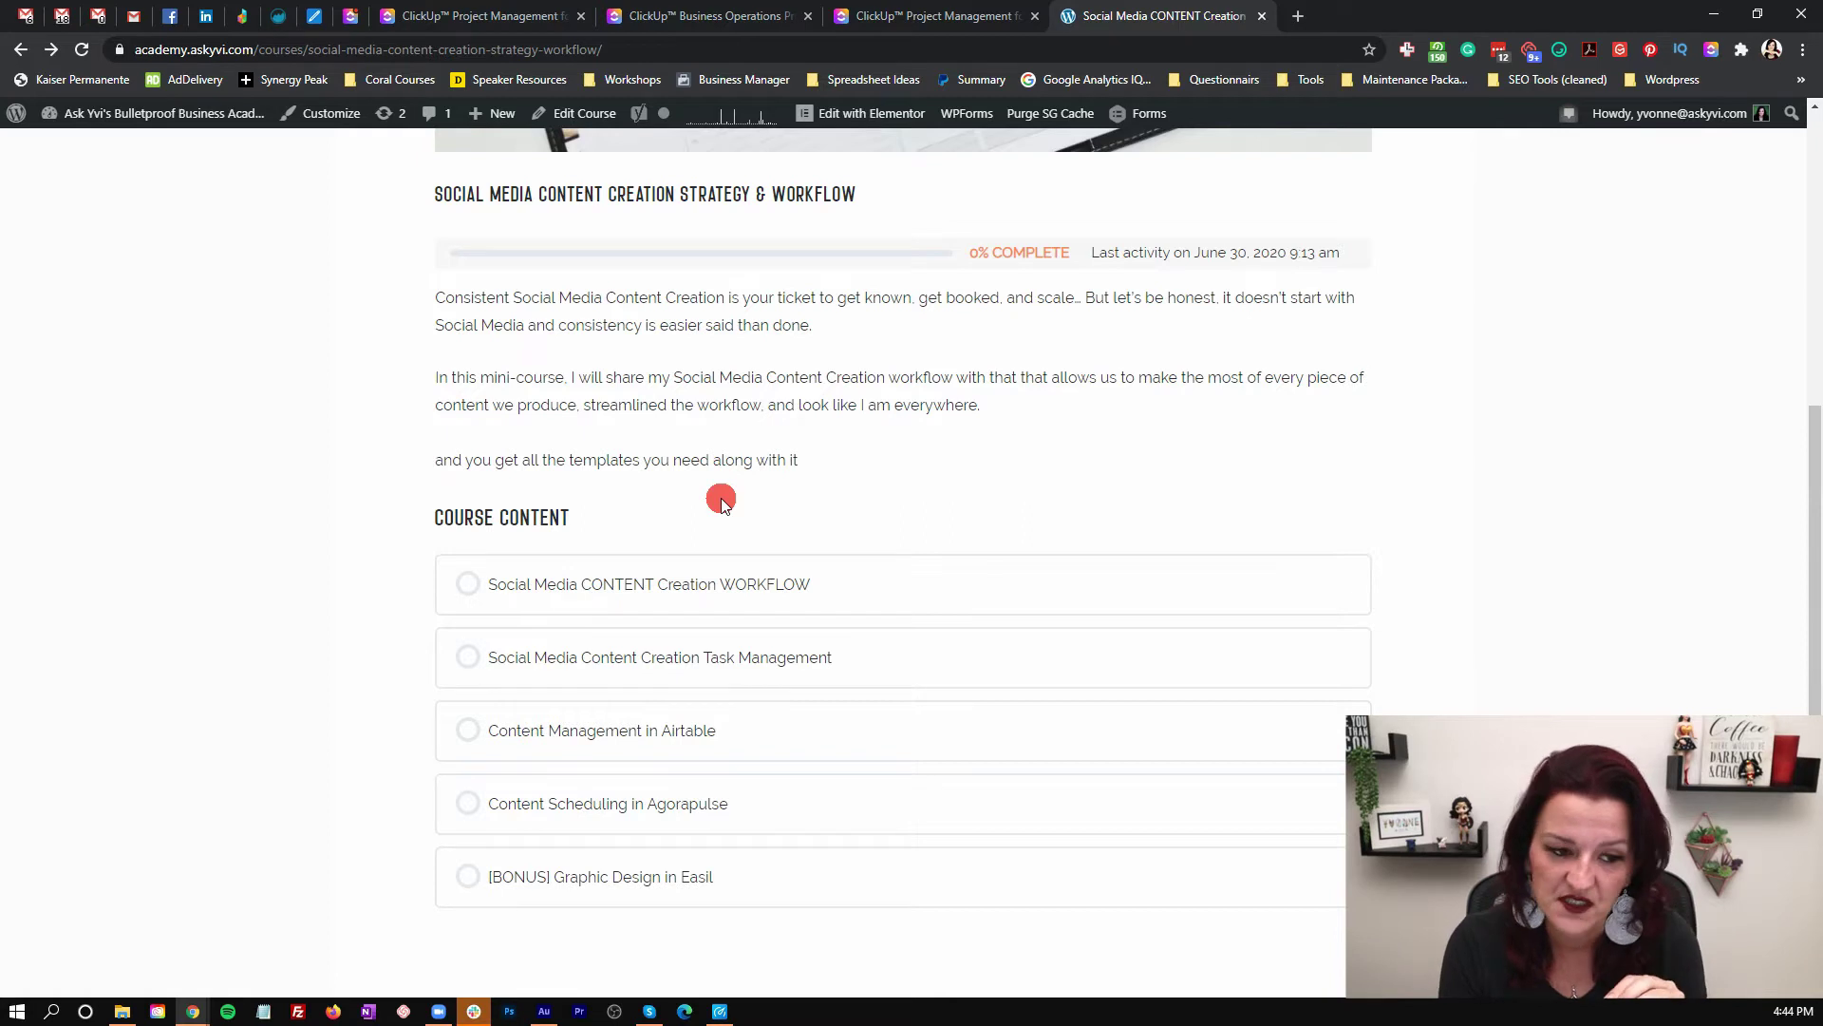
left_click(659, 582)
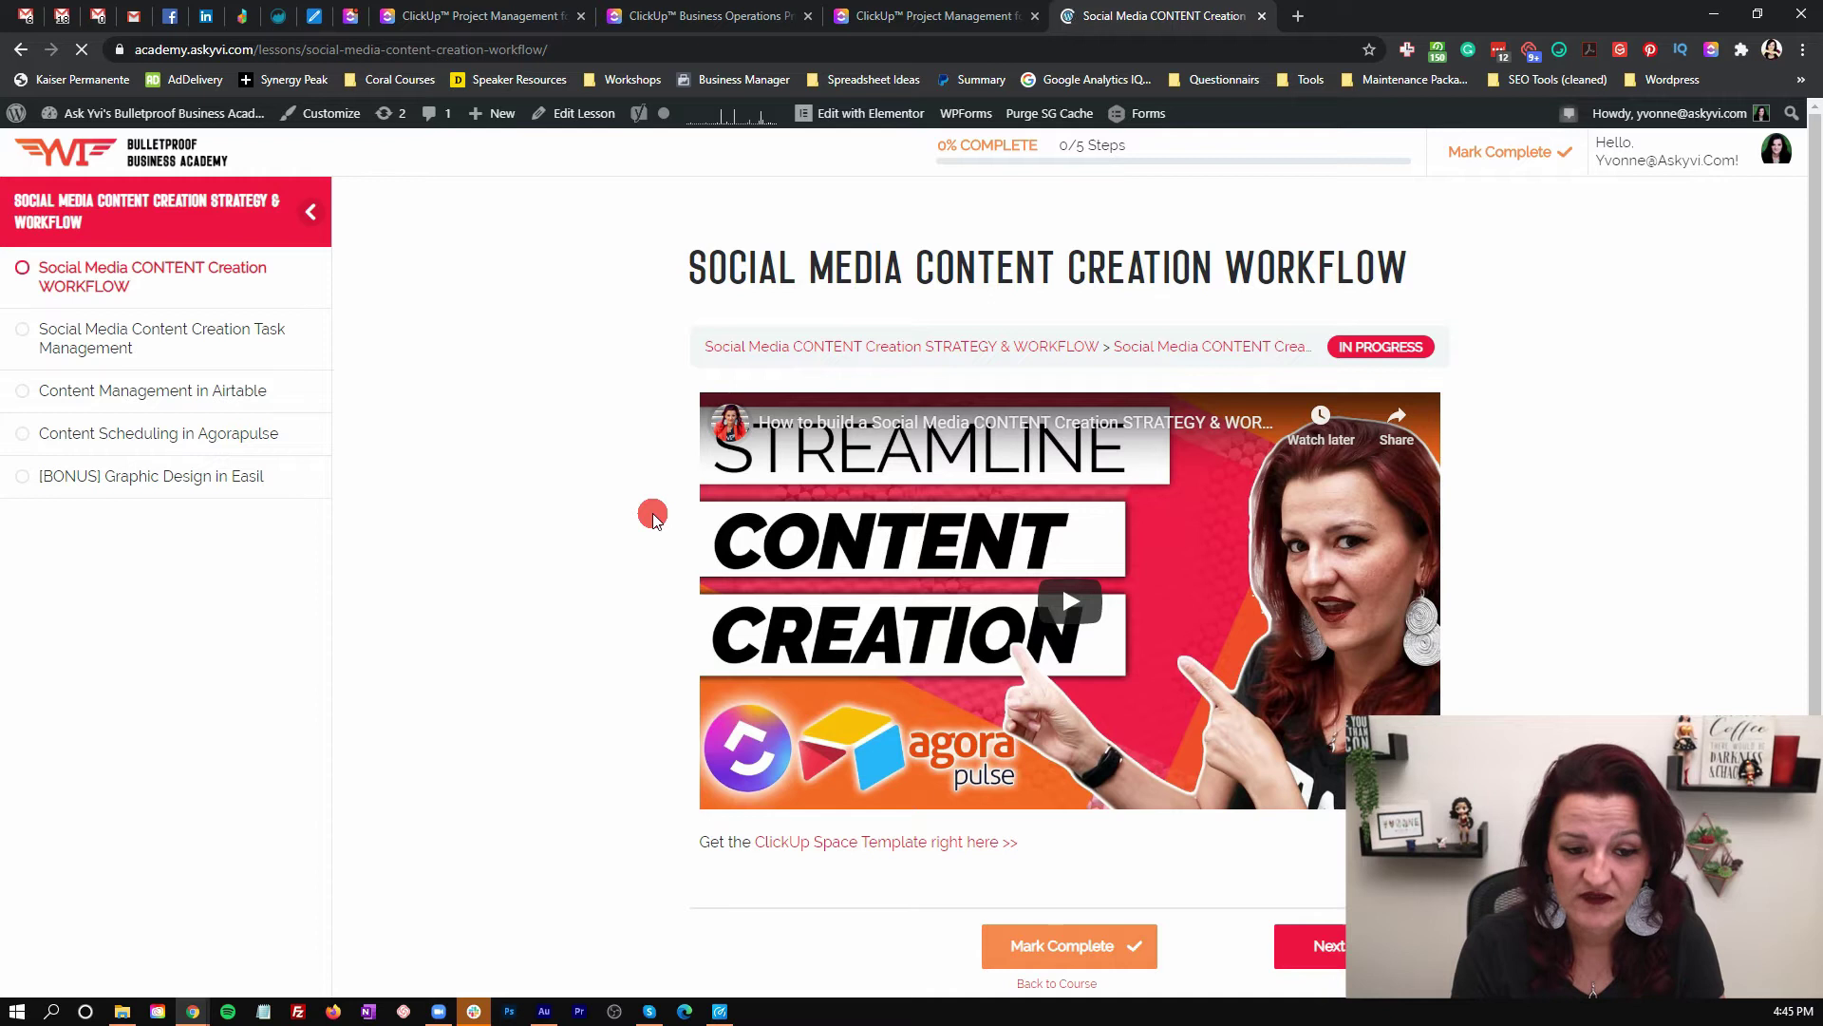
Scroll down through the Social Media CONTENT Creation Workflow lesson page.
scroll(653, 519, "down", 1)
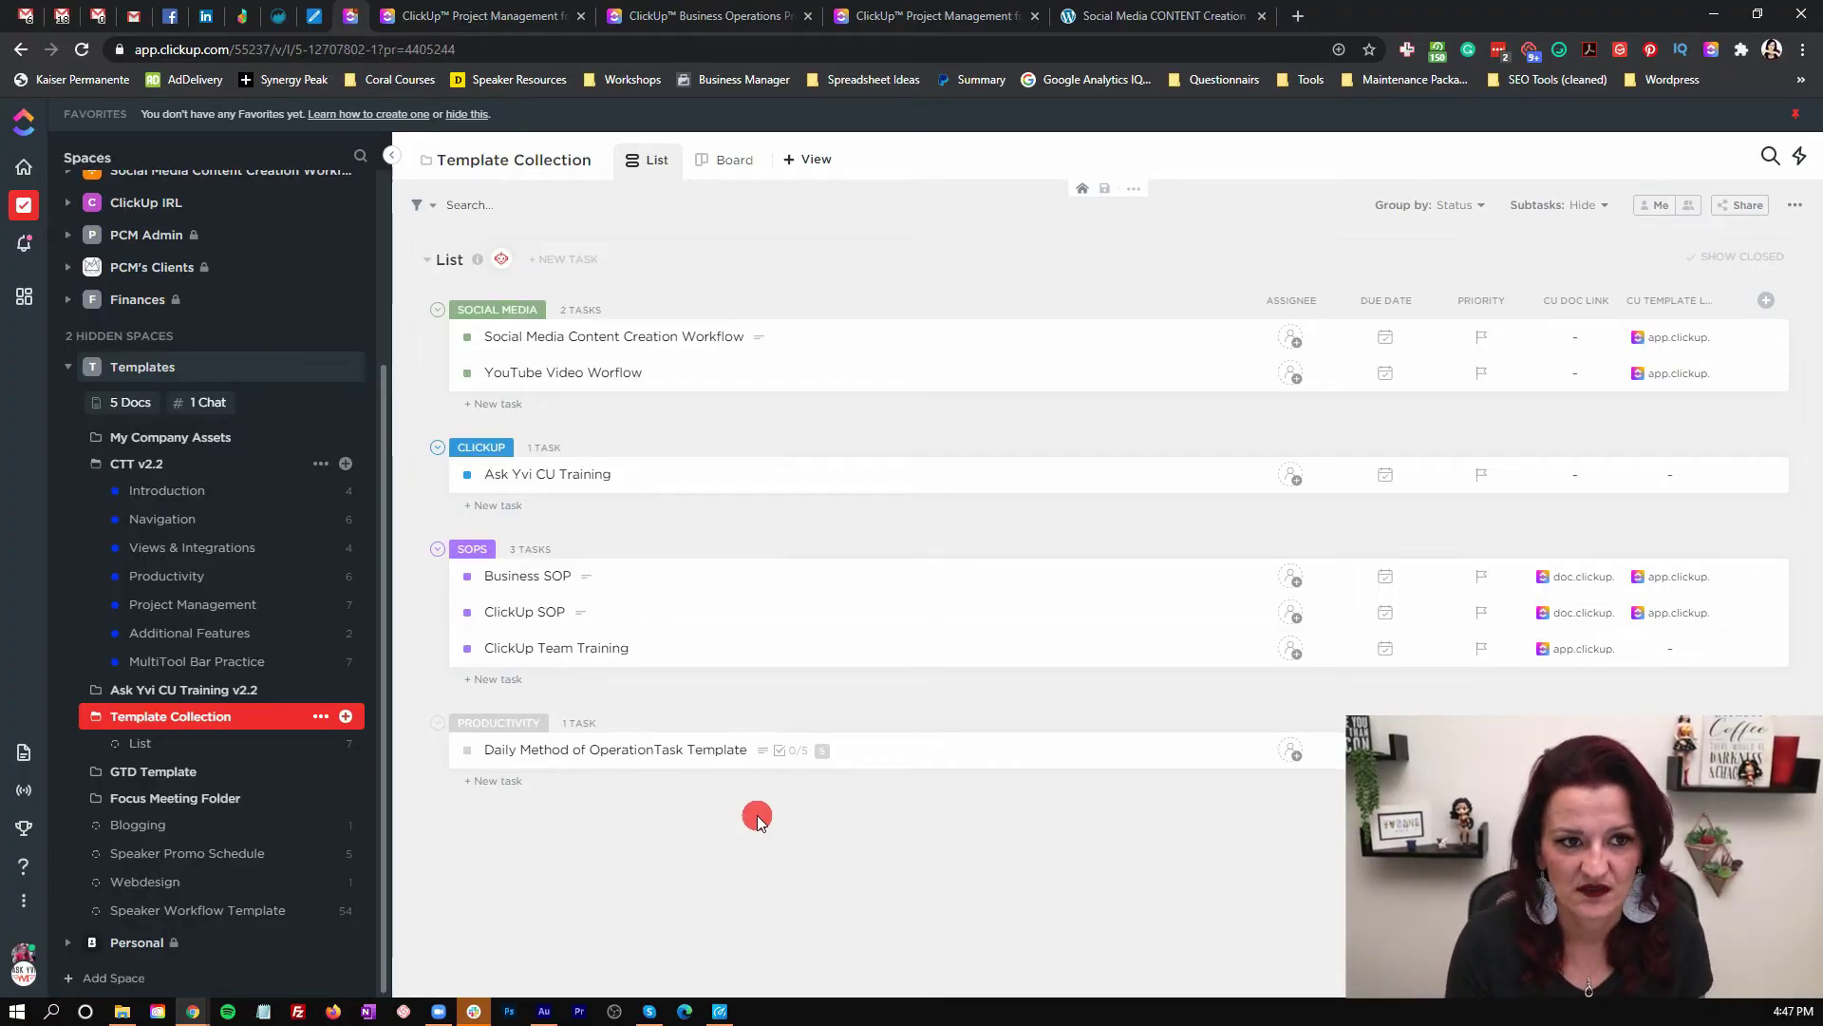
Follow the lesson's ClickUp Space Template link to the Social Media Content Creation Workflow import form.
left_click(1099, 25)
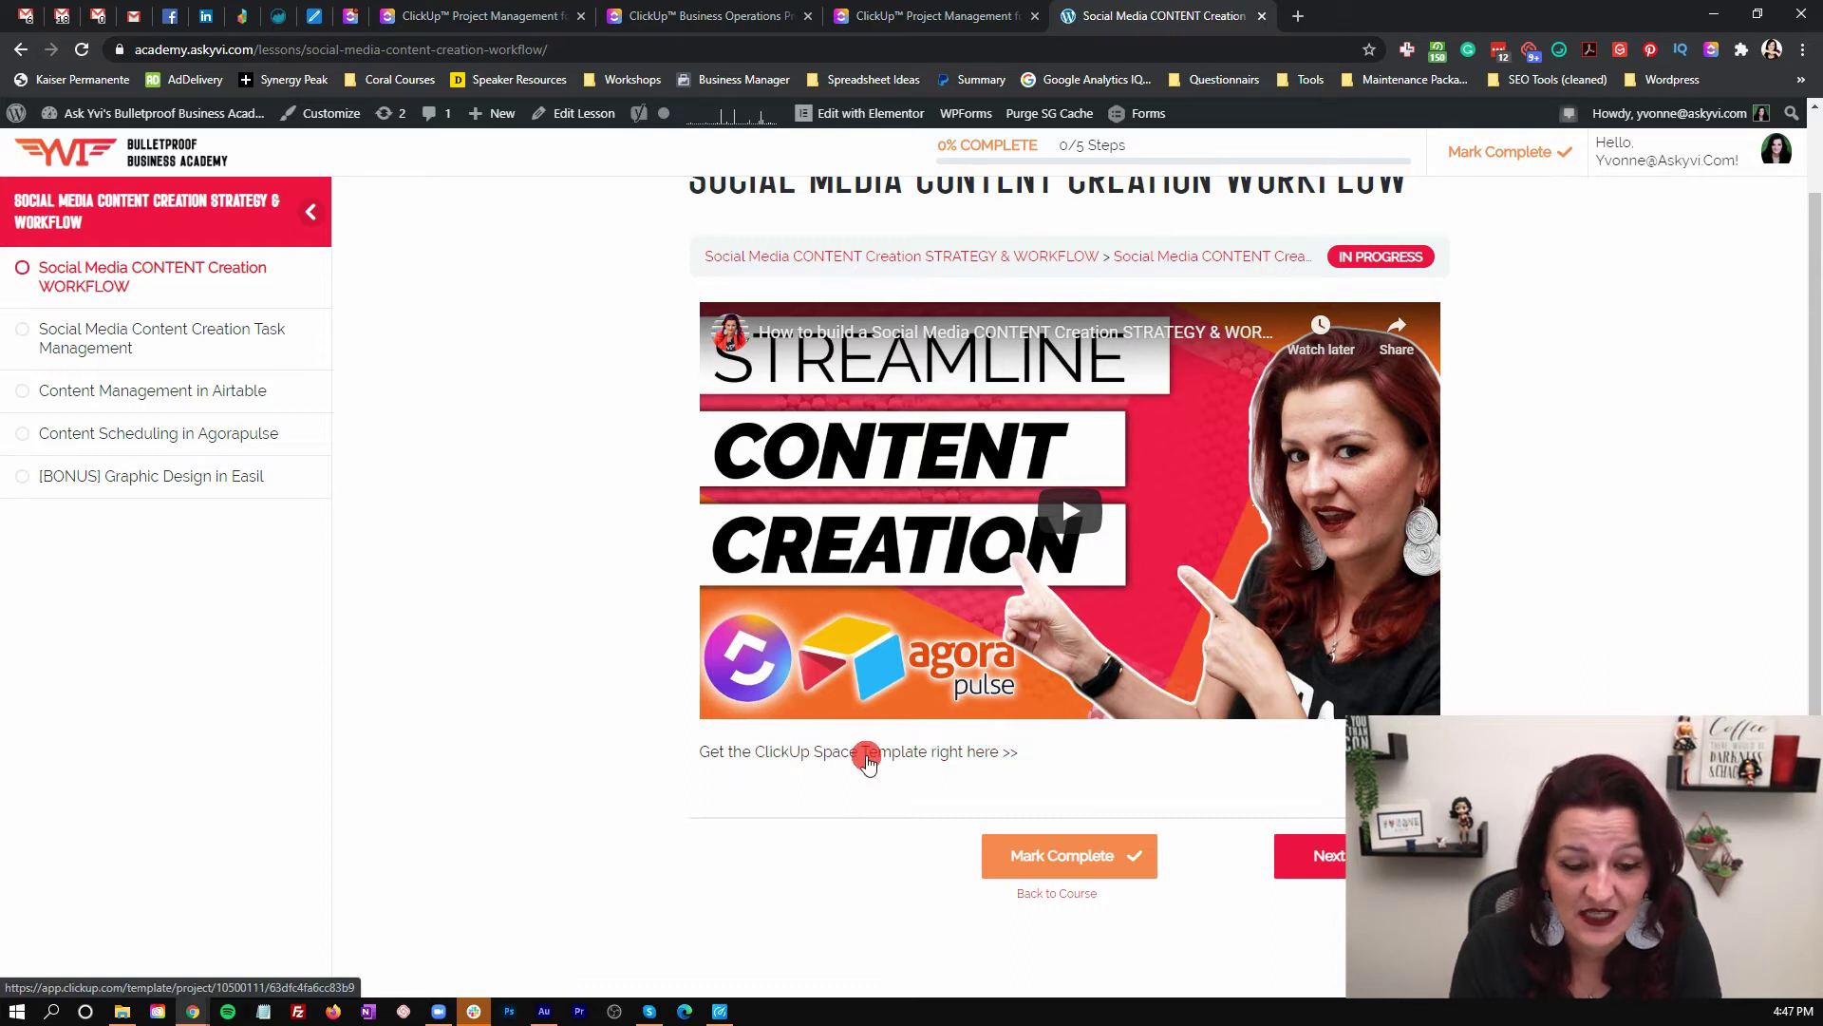
left_click(867, 757)
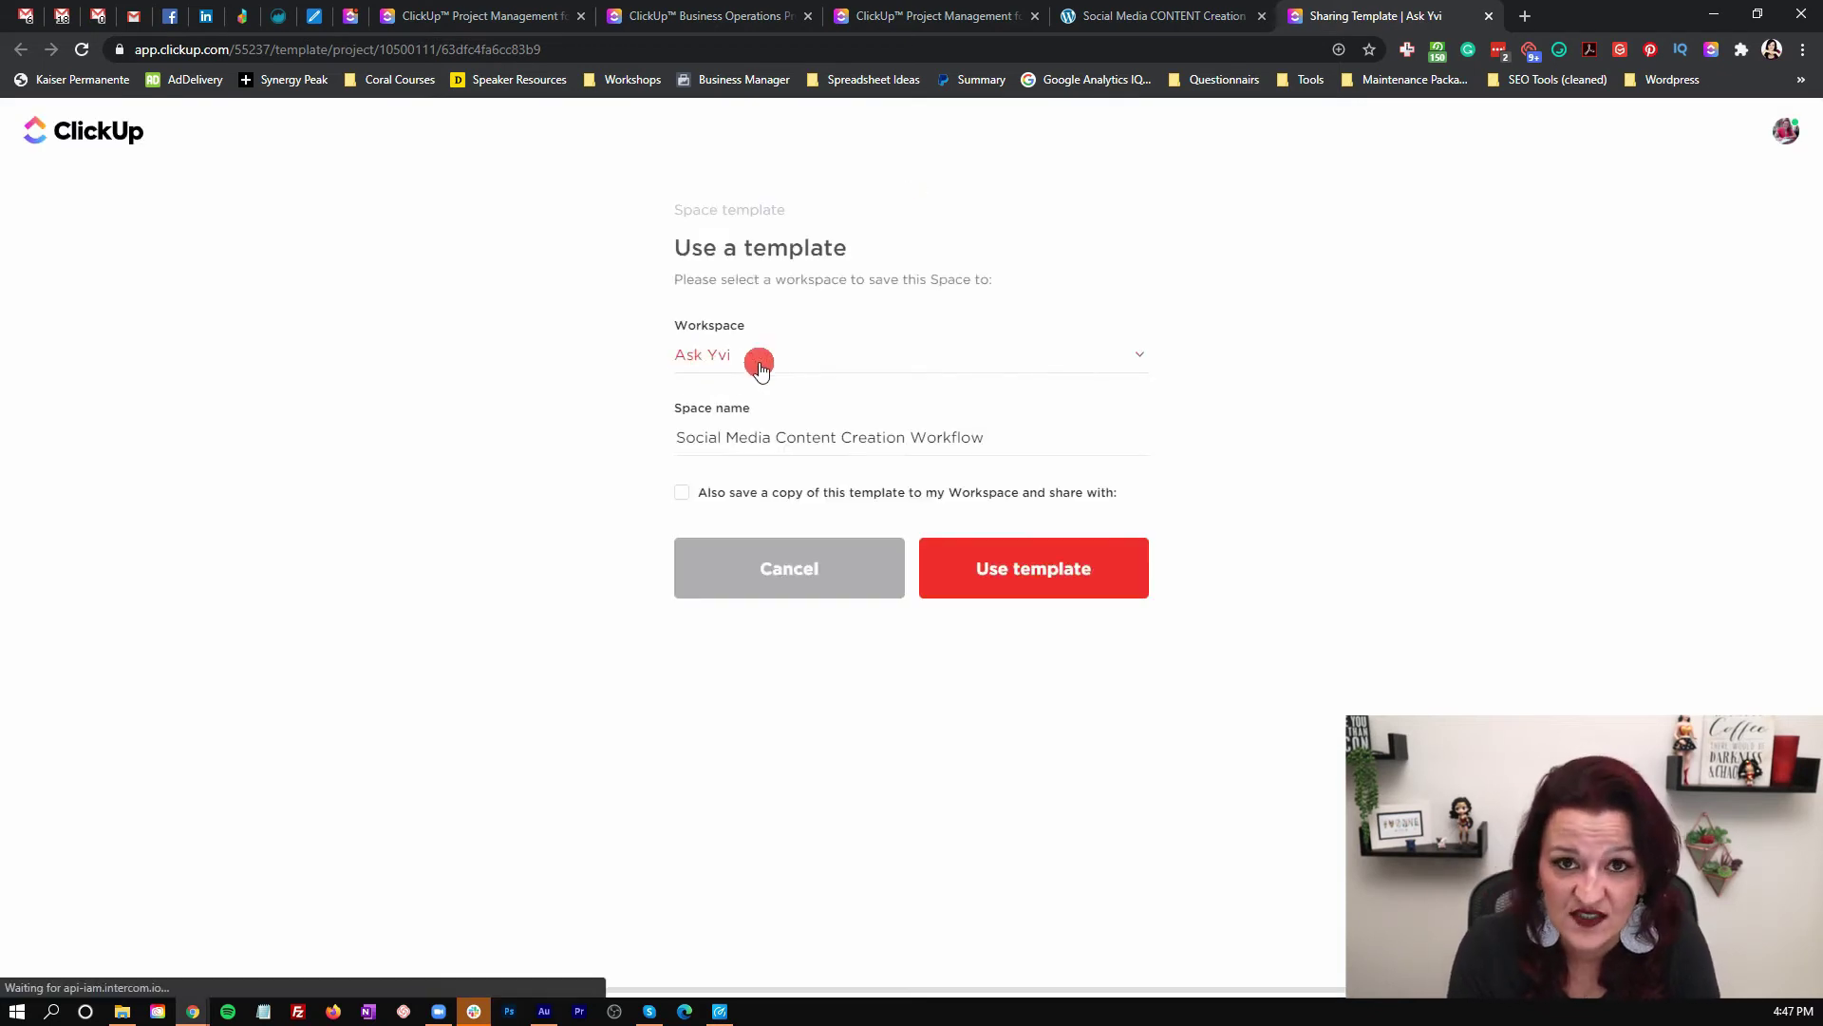
Keep Ask Yvi as the target workspace and tick 'Also save a copy' for the space template.
left_click(1067, 354)
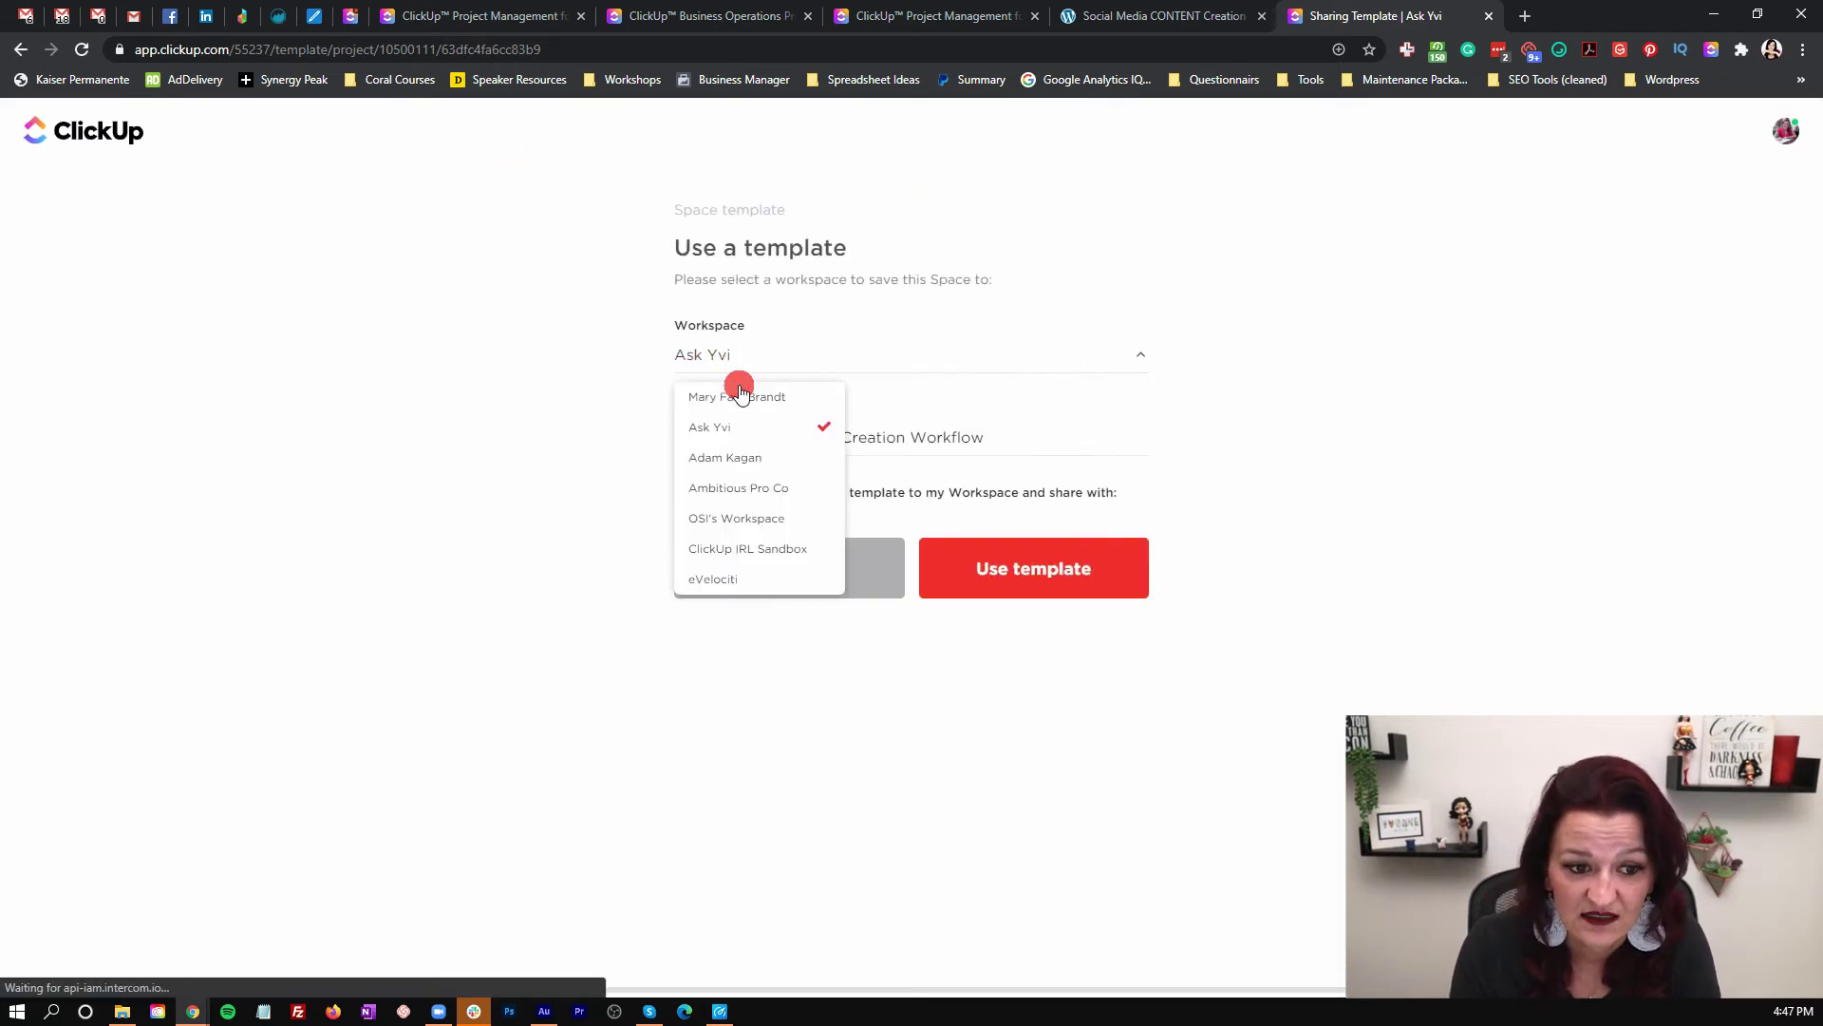
left_click(594, 383)
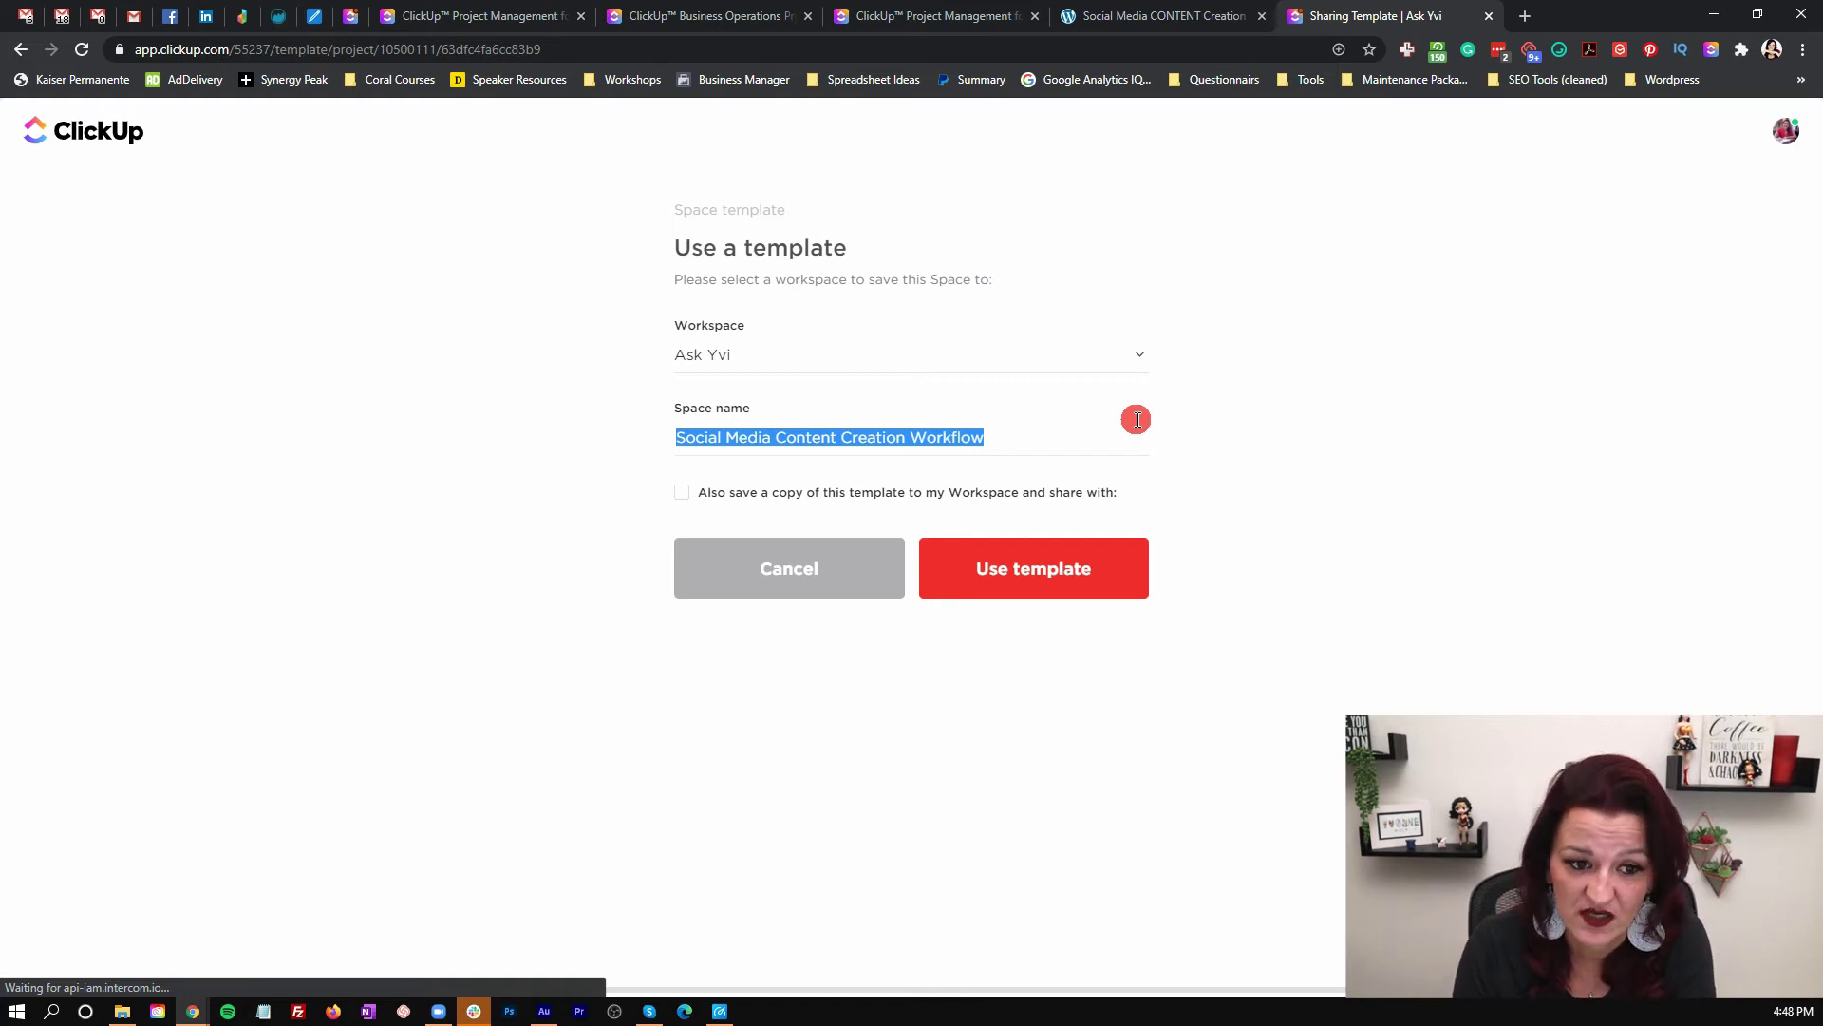
left_click(682, 493)
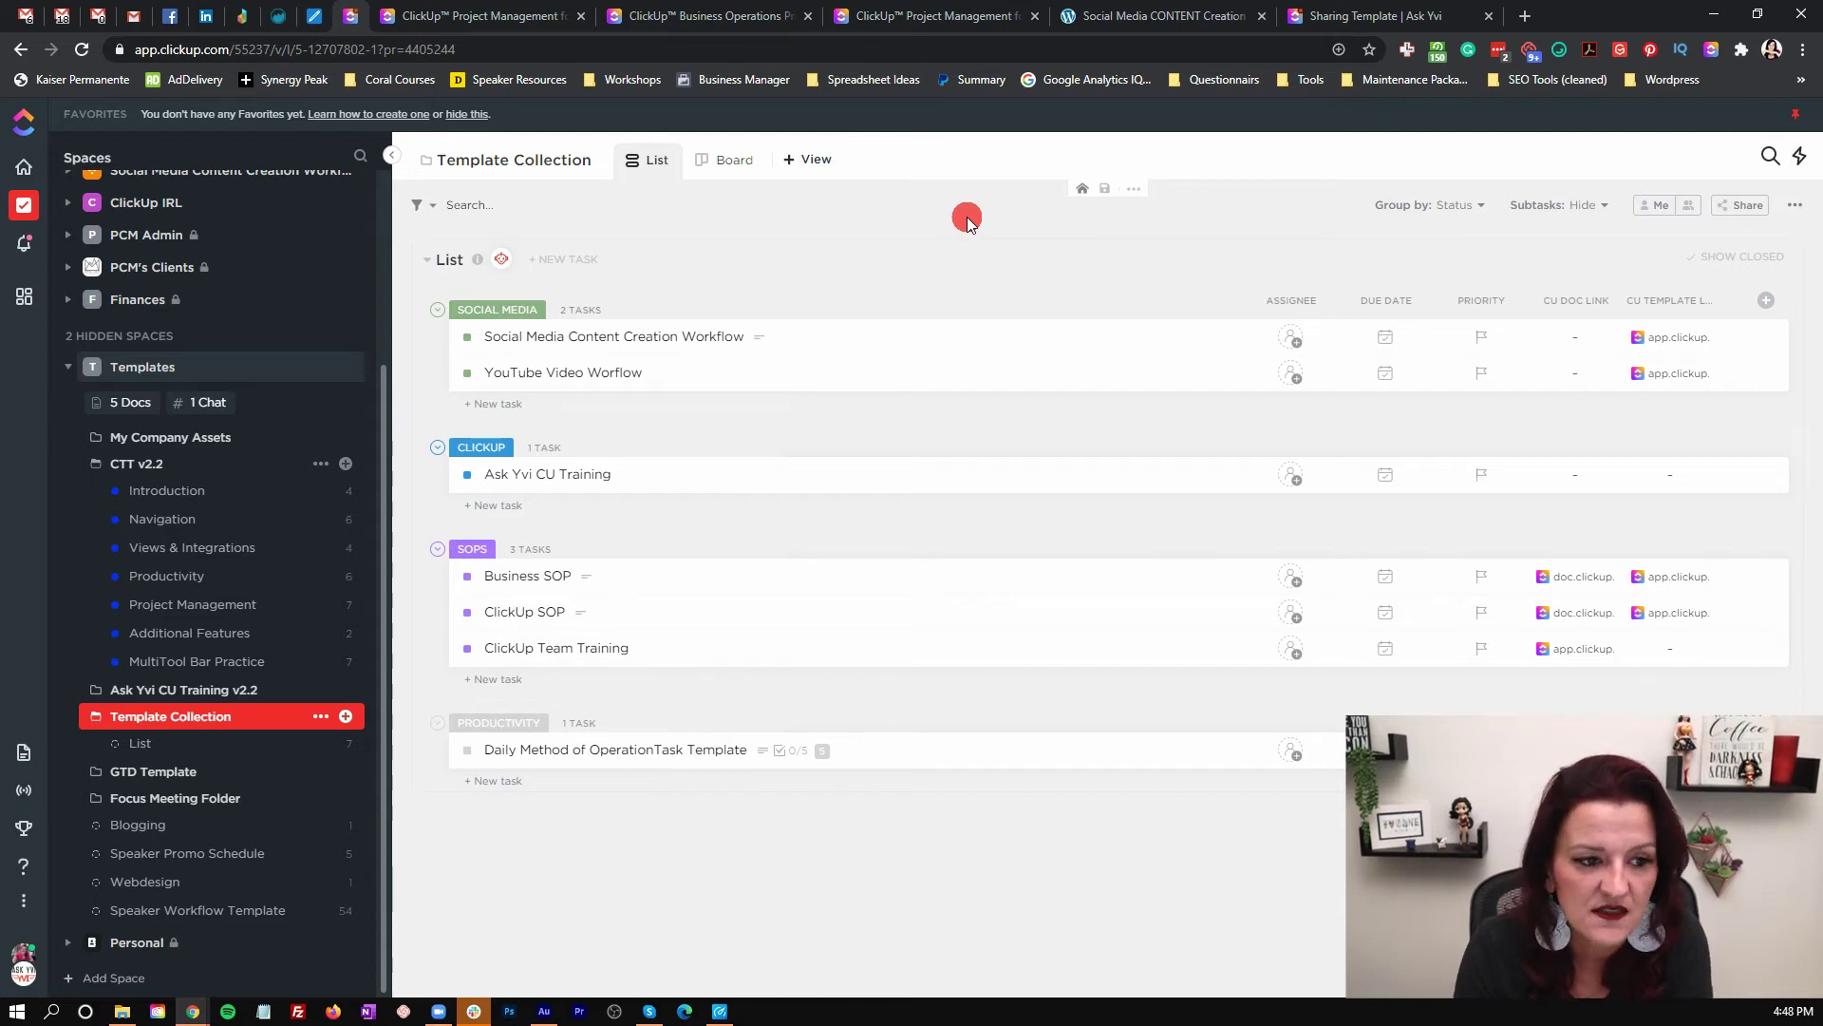
Preview the Business SOP doc template, scrolling through its contents.
left_click(1576, 579)
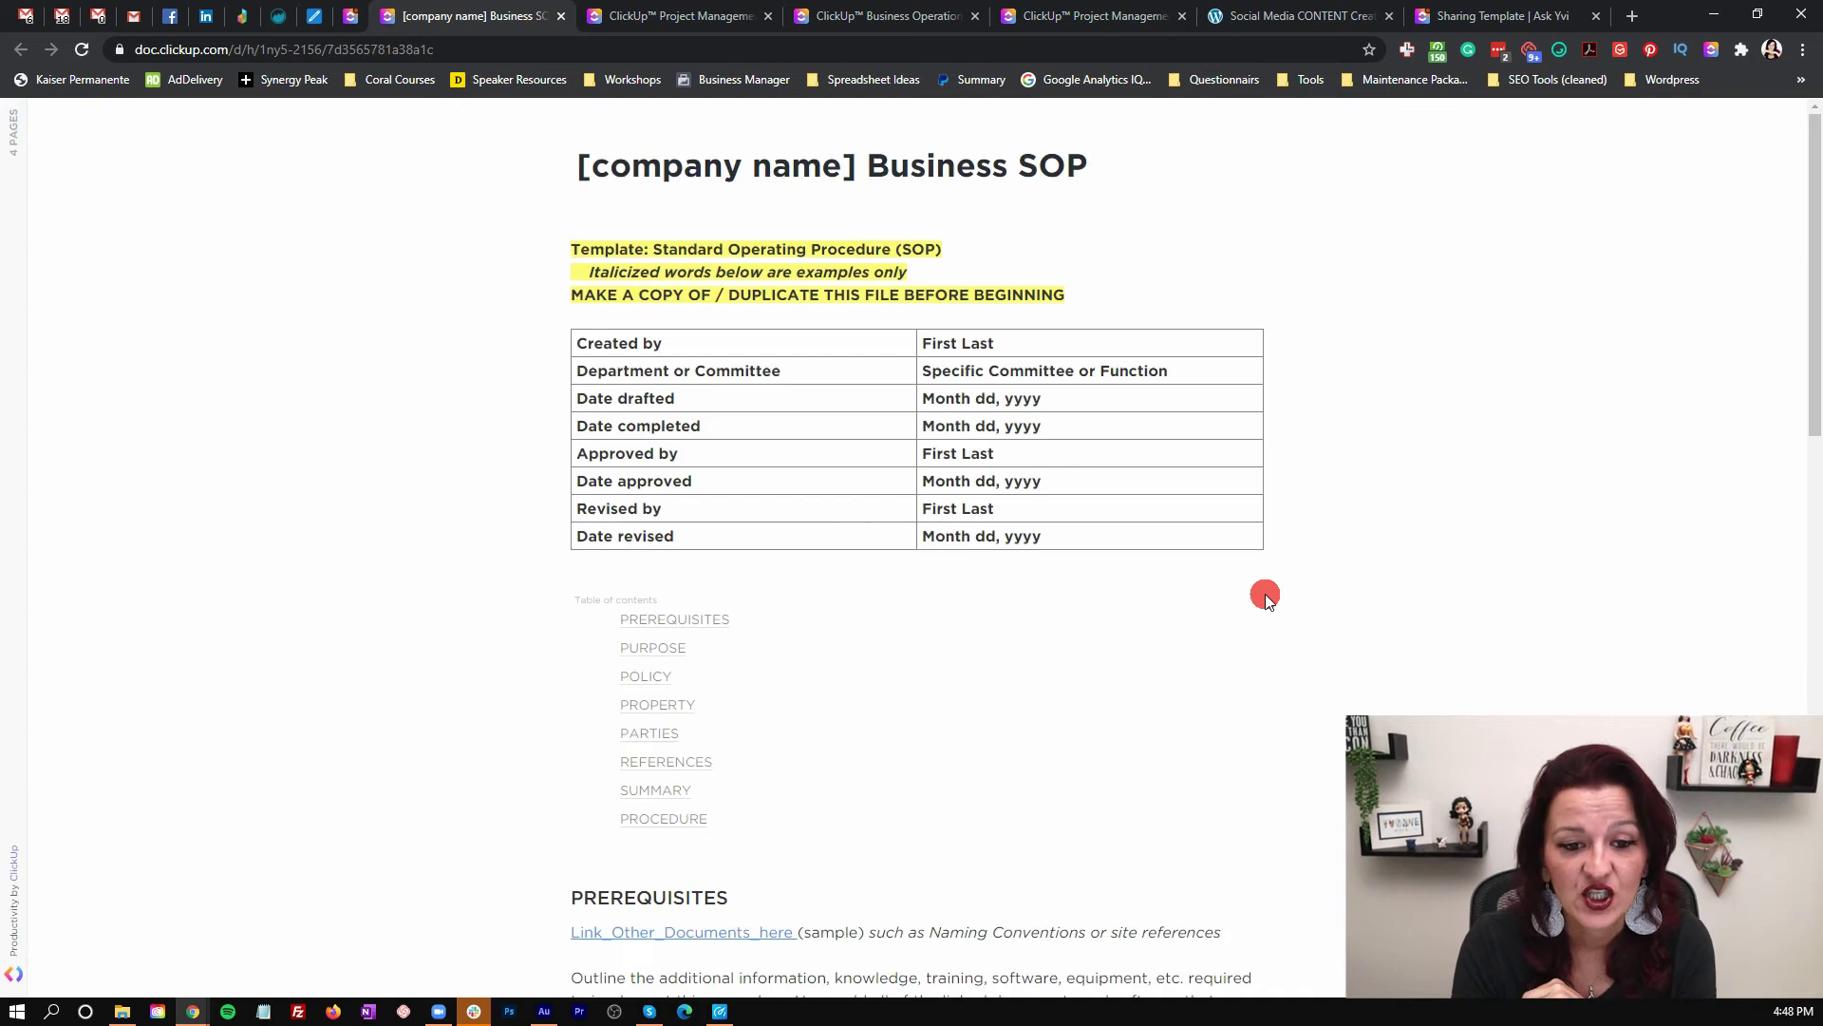
scroll(1265, 597, "down", 8)
scroll(1265, 597, "down", 5)
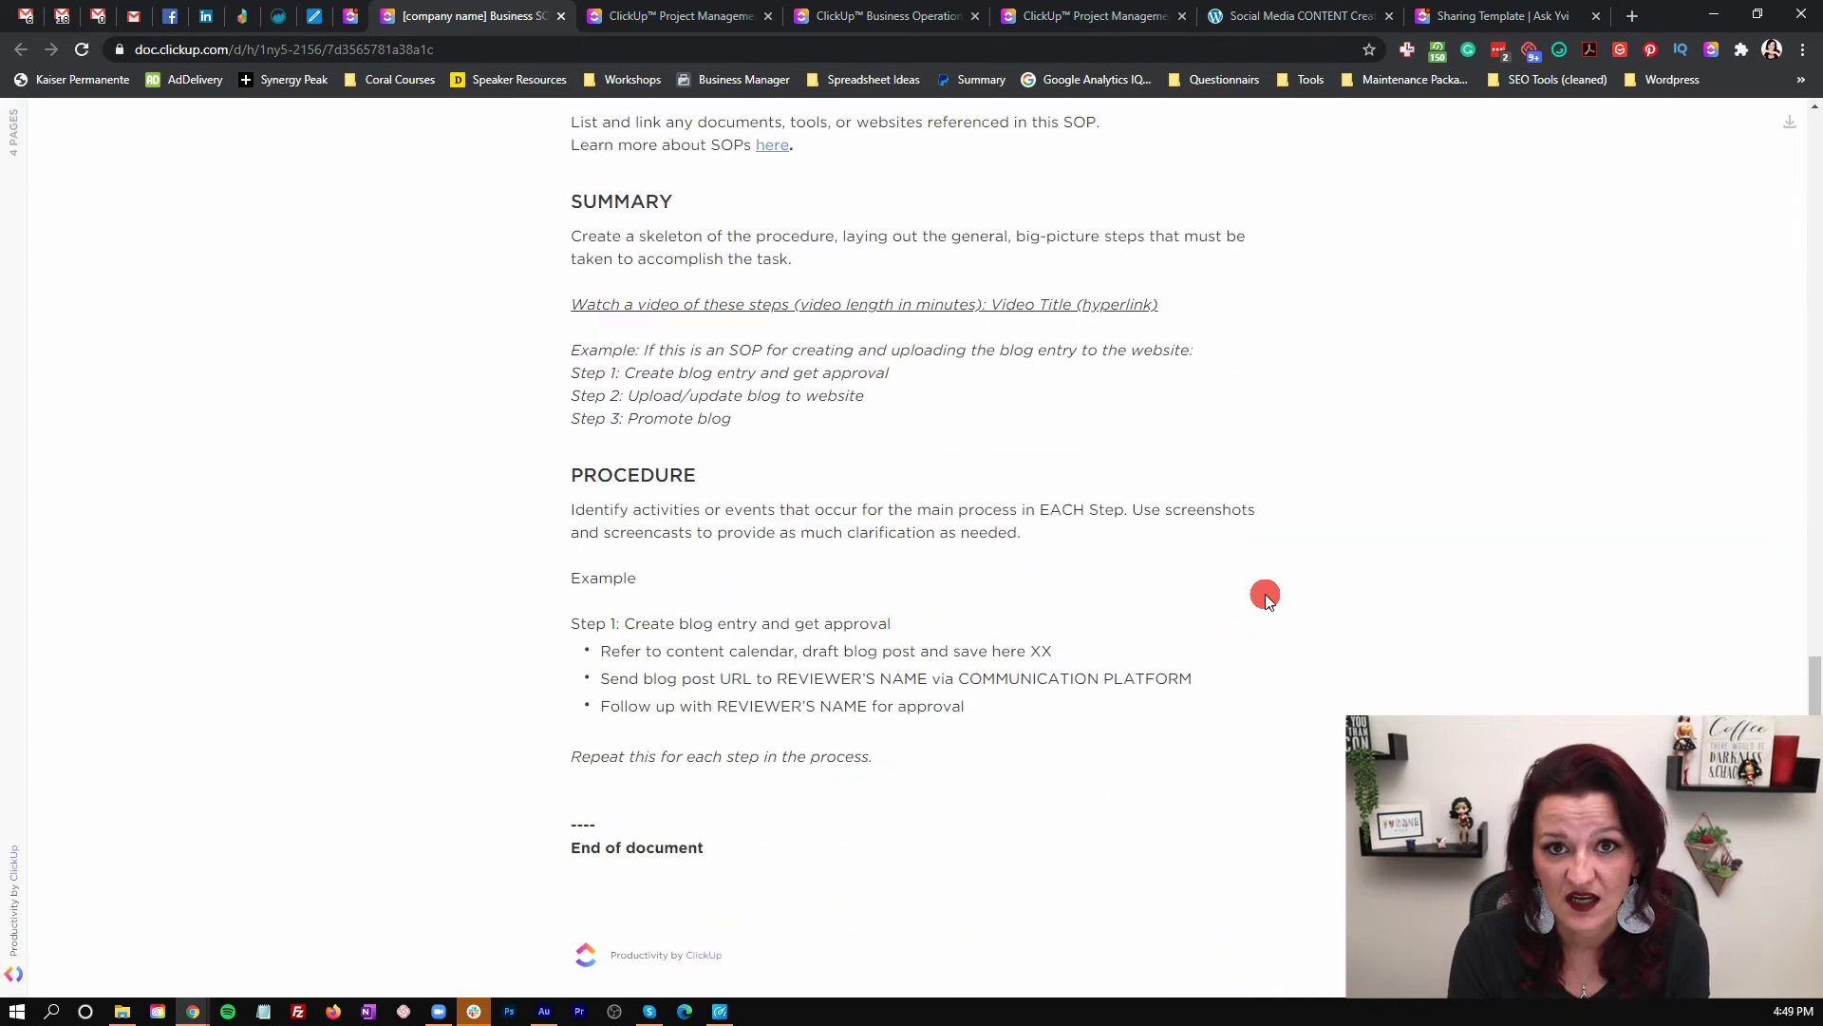
scroll(1266, 595, "up", 15)
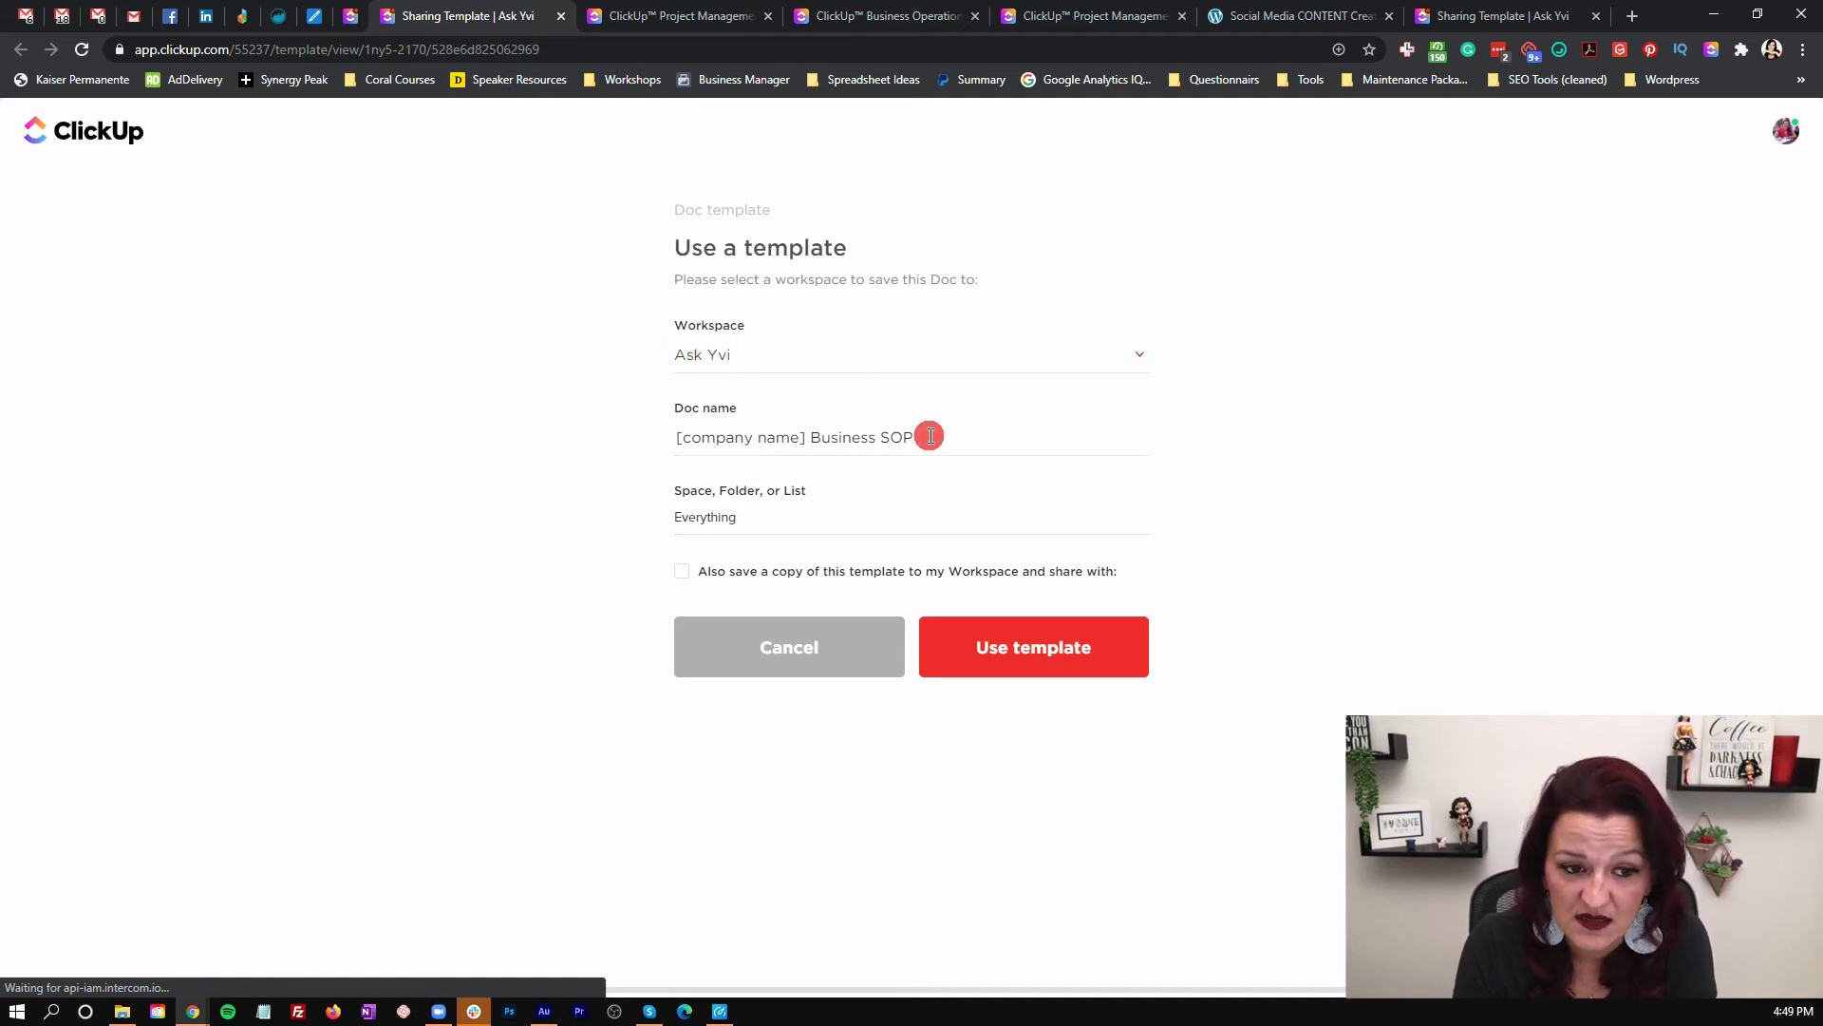
Leave the Business SOP doc's location as Everything and return to the Template Collection list.
left_click(689, 517)
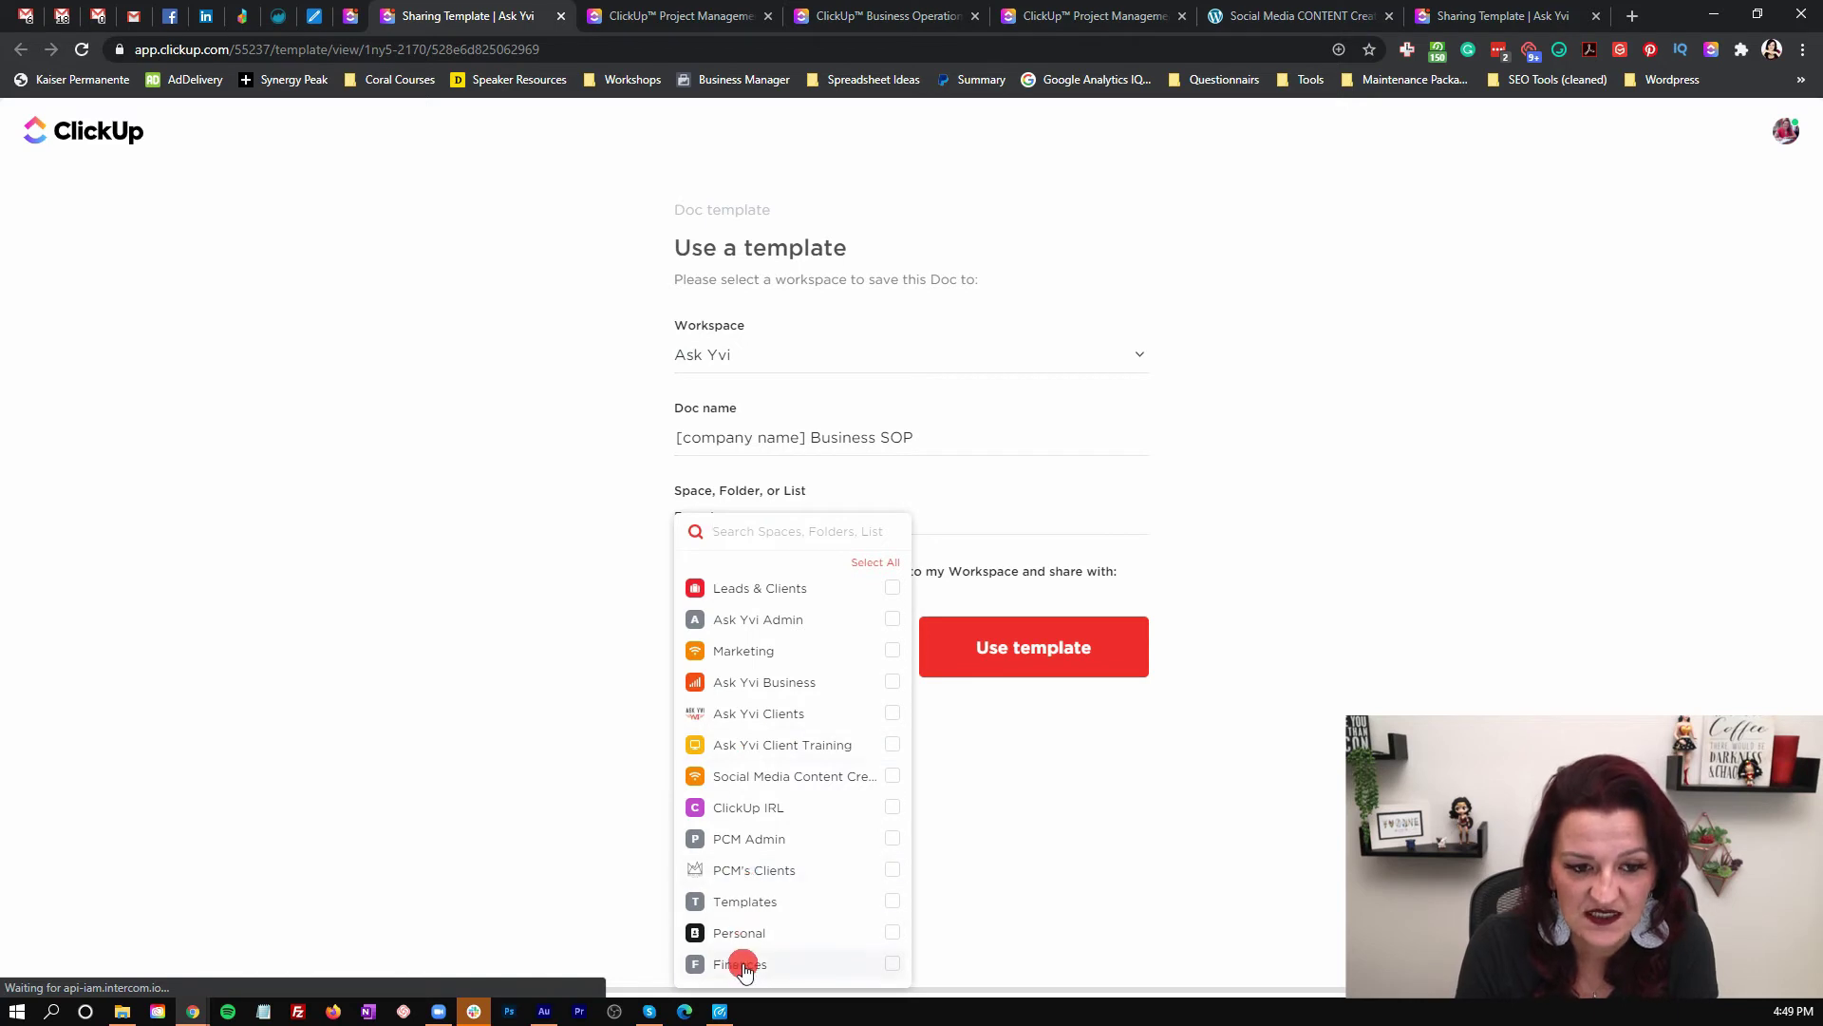
left_click(900, 490)
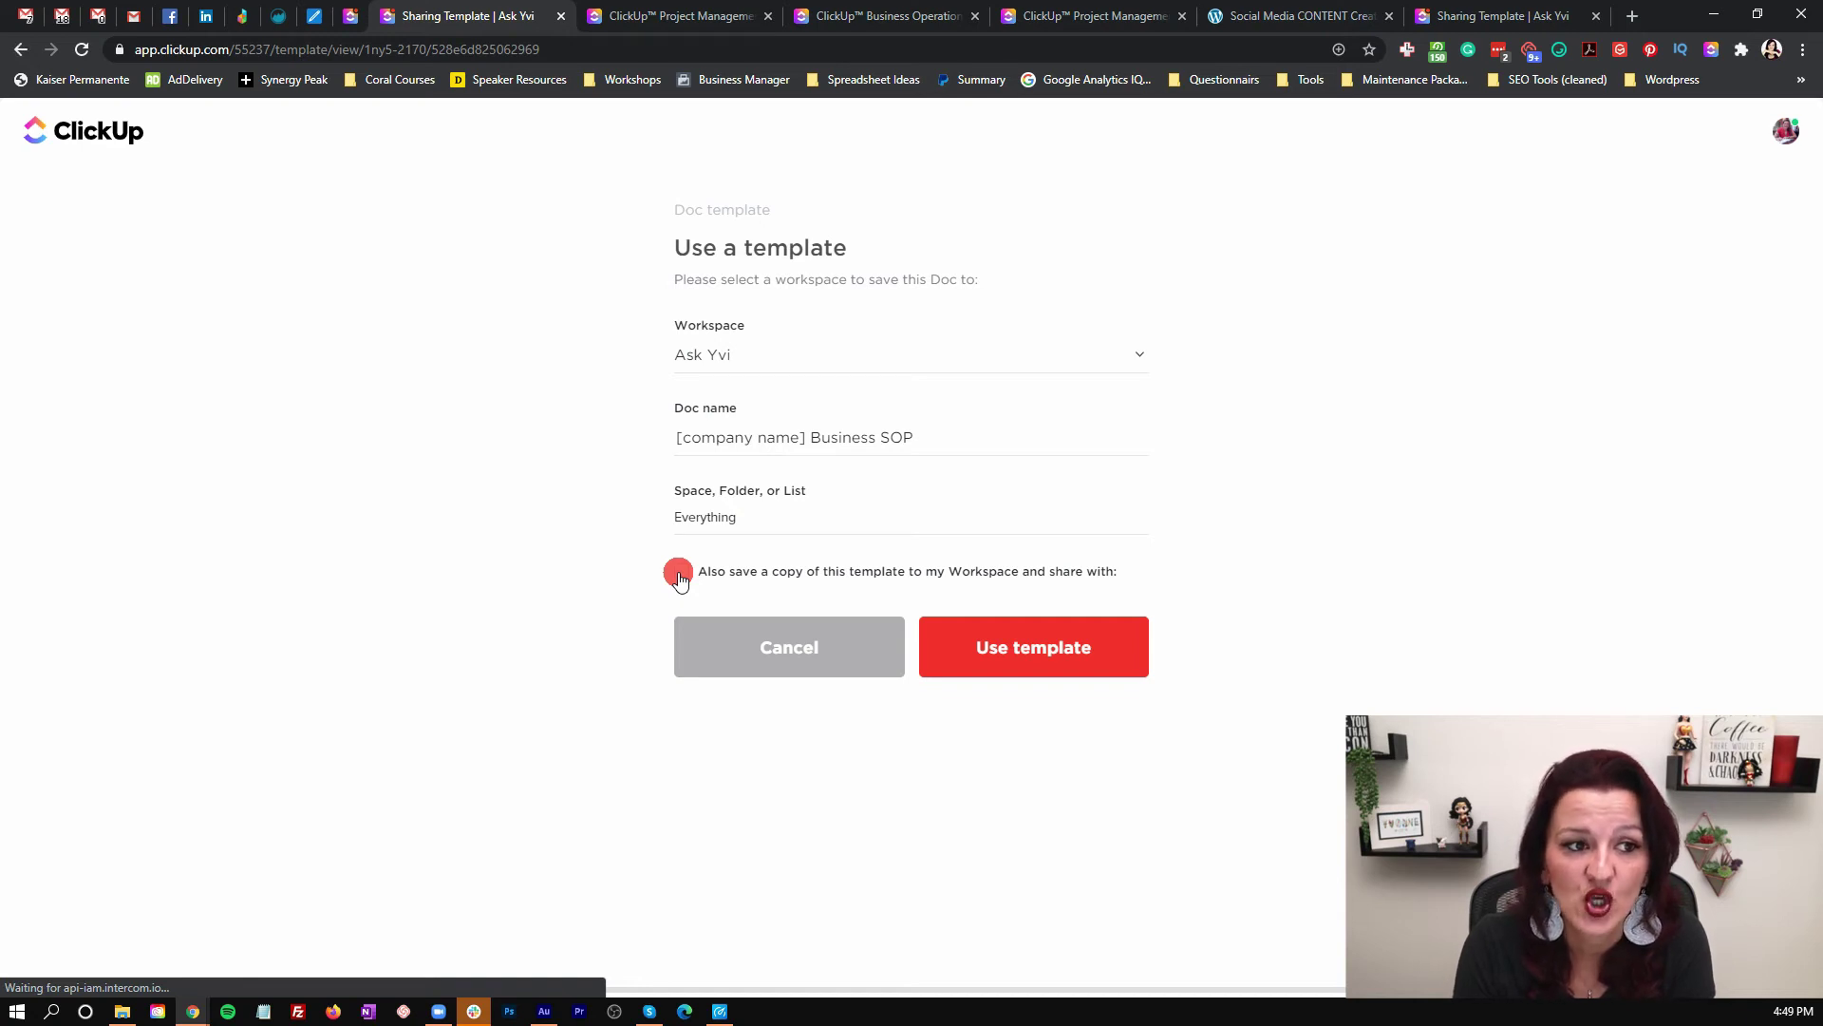
left_click(351, 17)
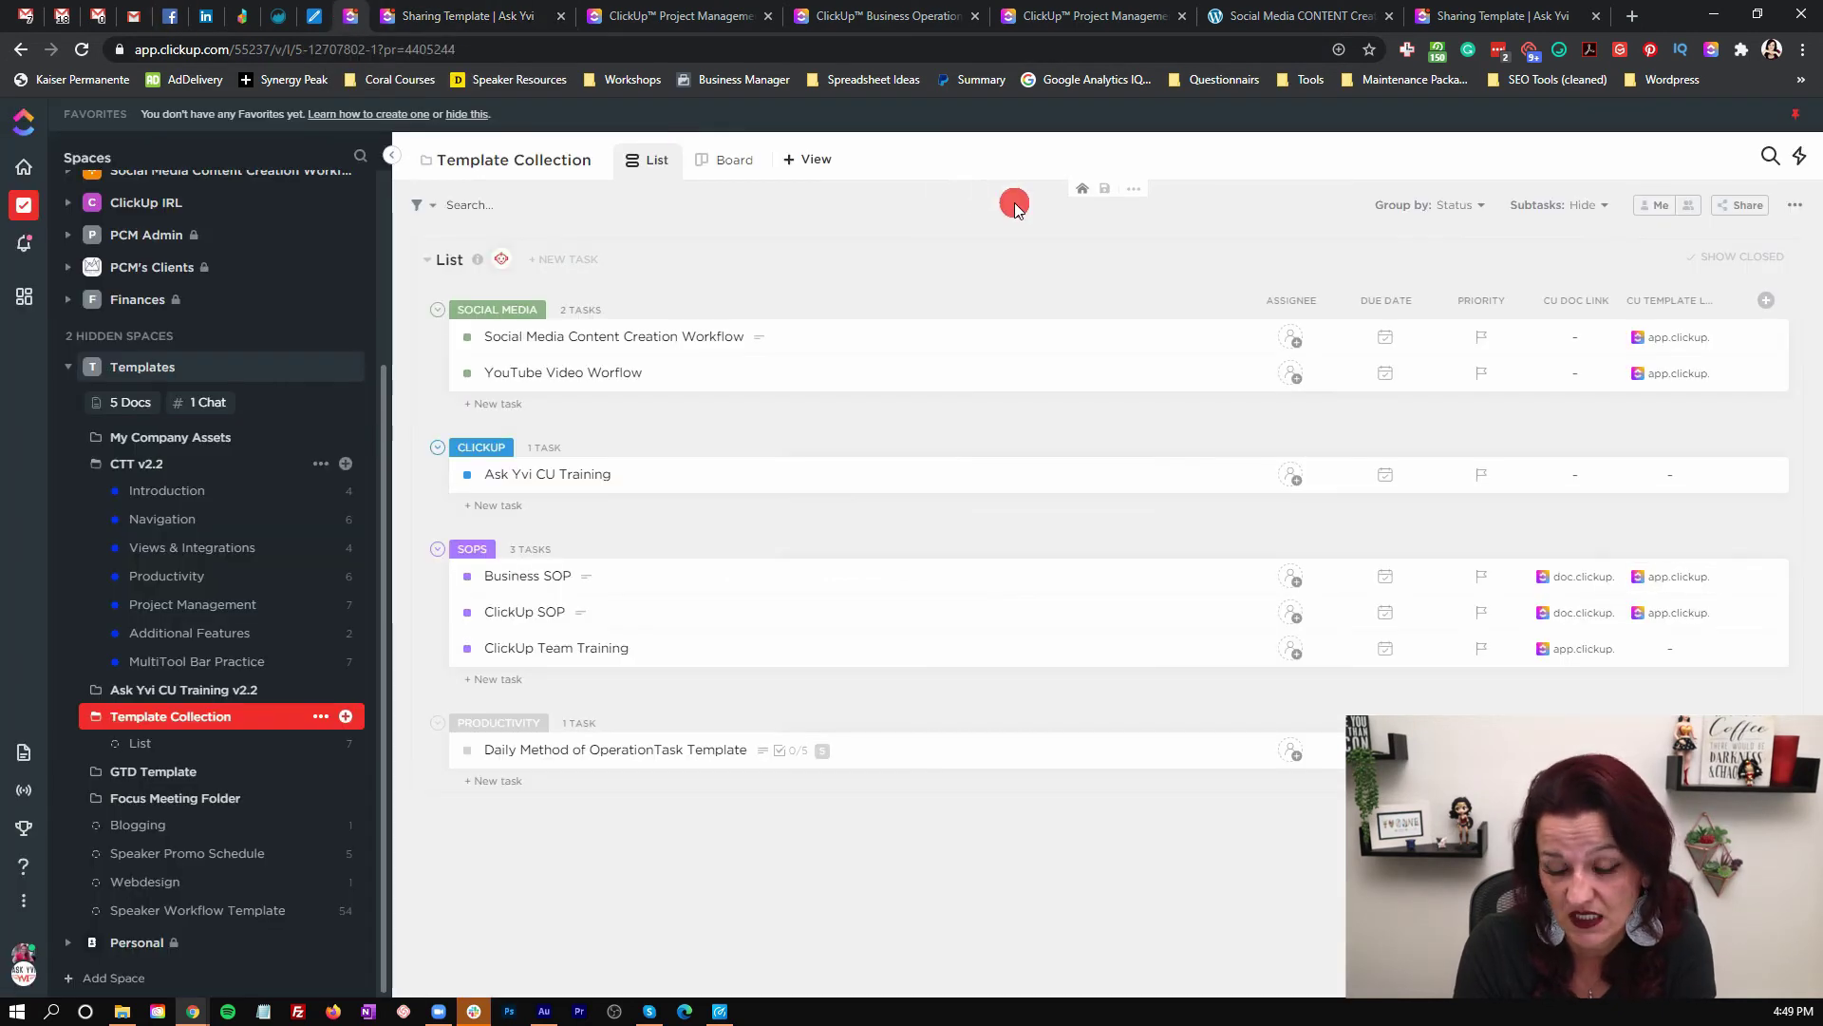
Open the YouTube Video Worflow task template and set its list to CRM > Leads.
left_click(1673, 377)
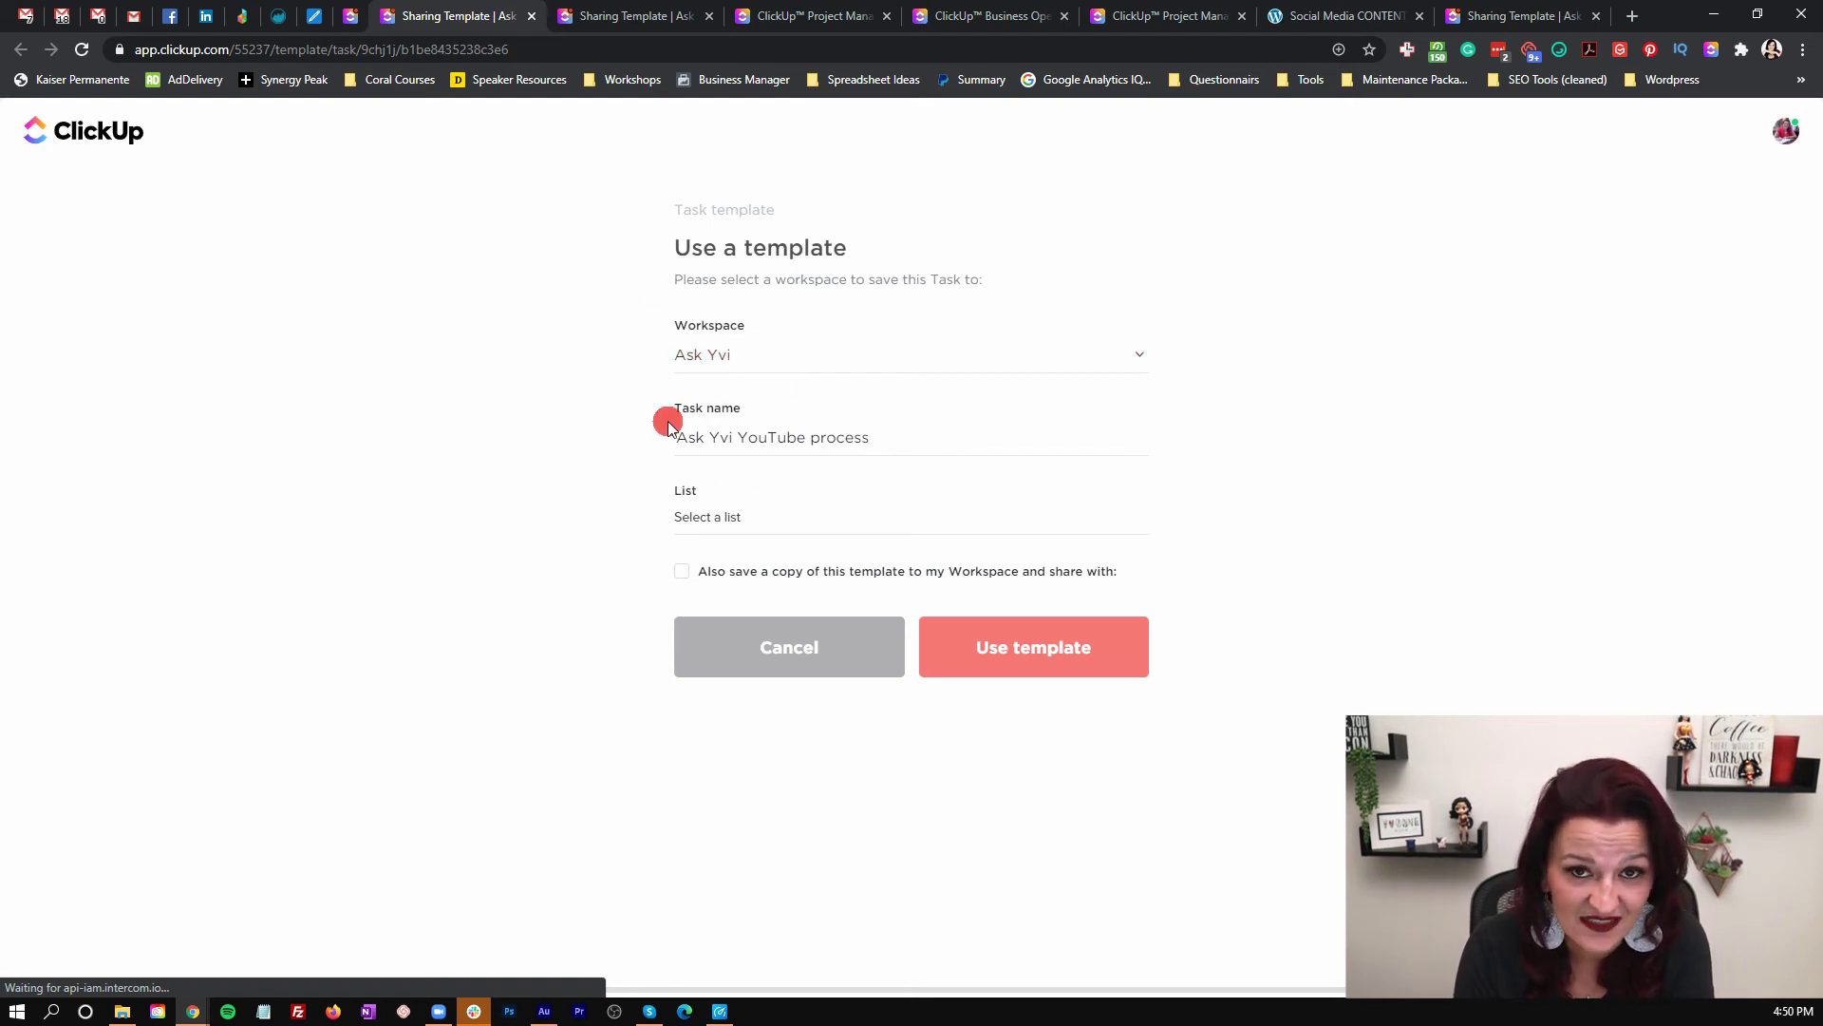
left_click(737, 487)
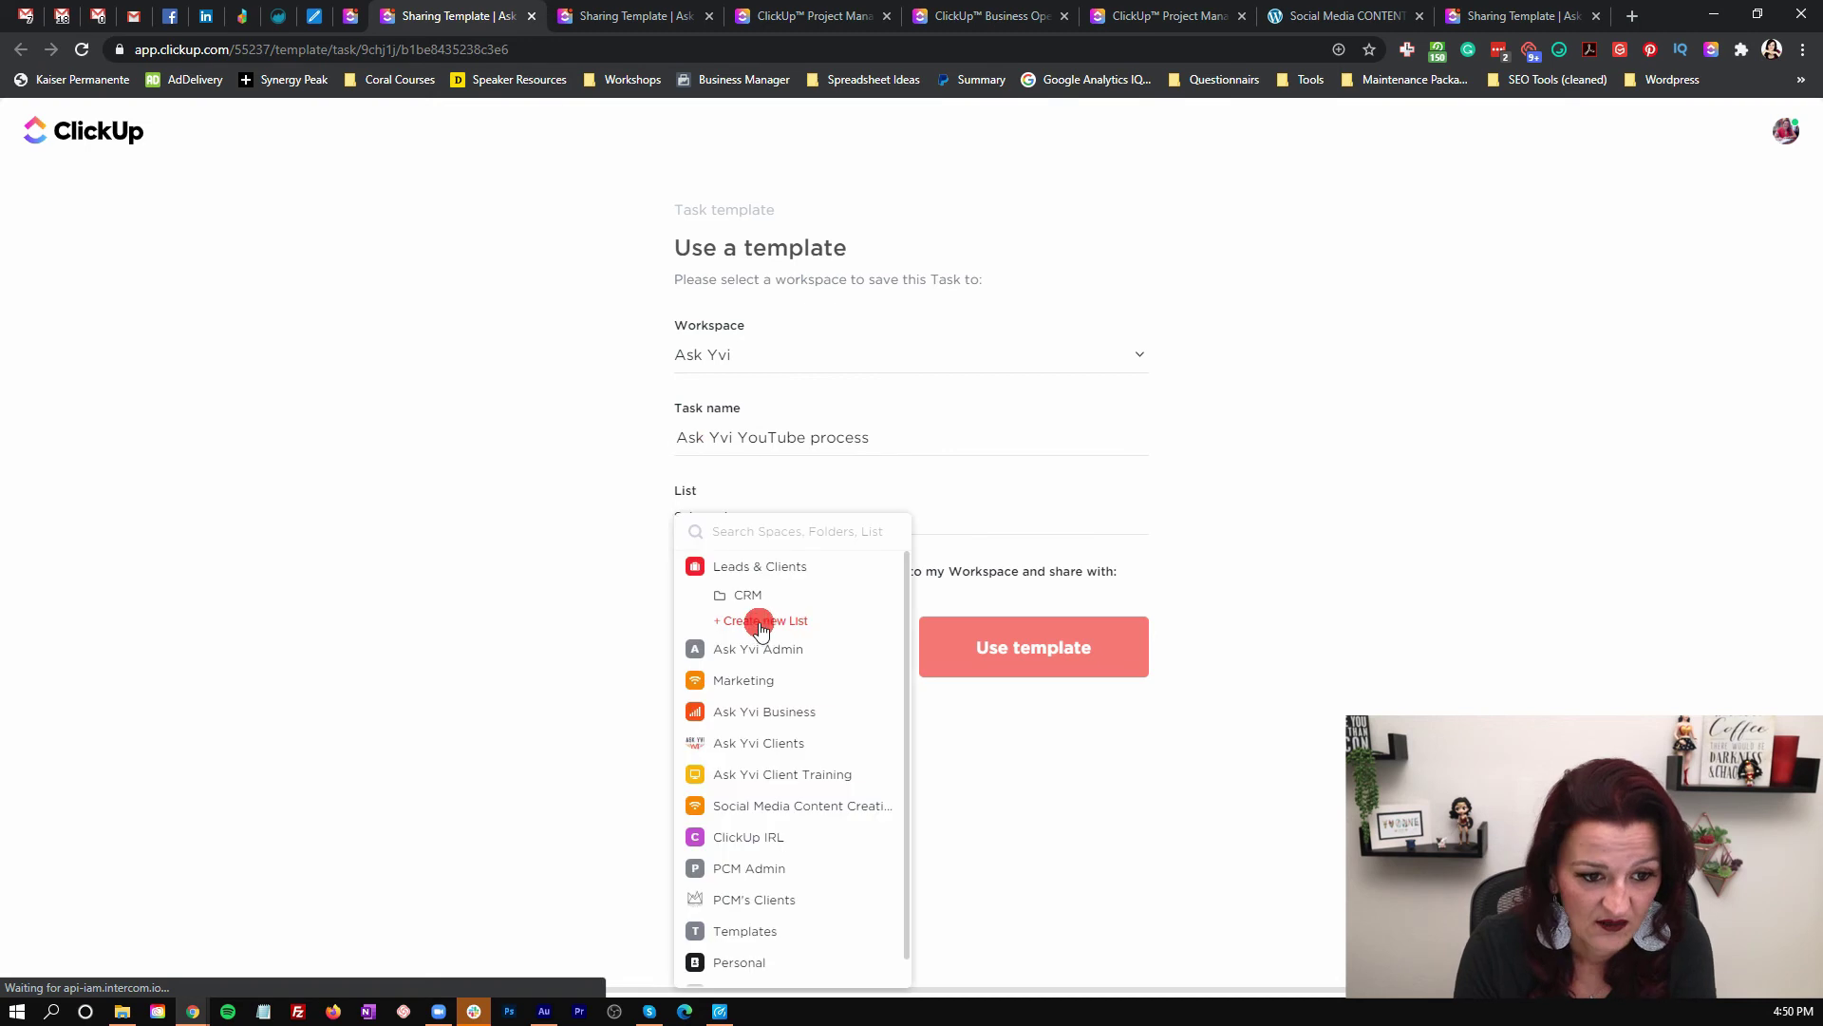
left_click(747, 592)
left_click(752, 623)
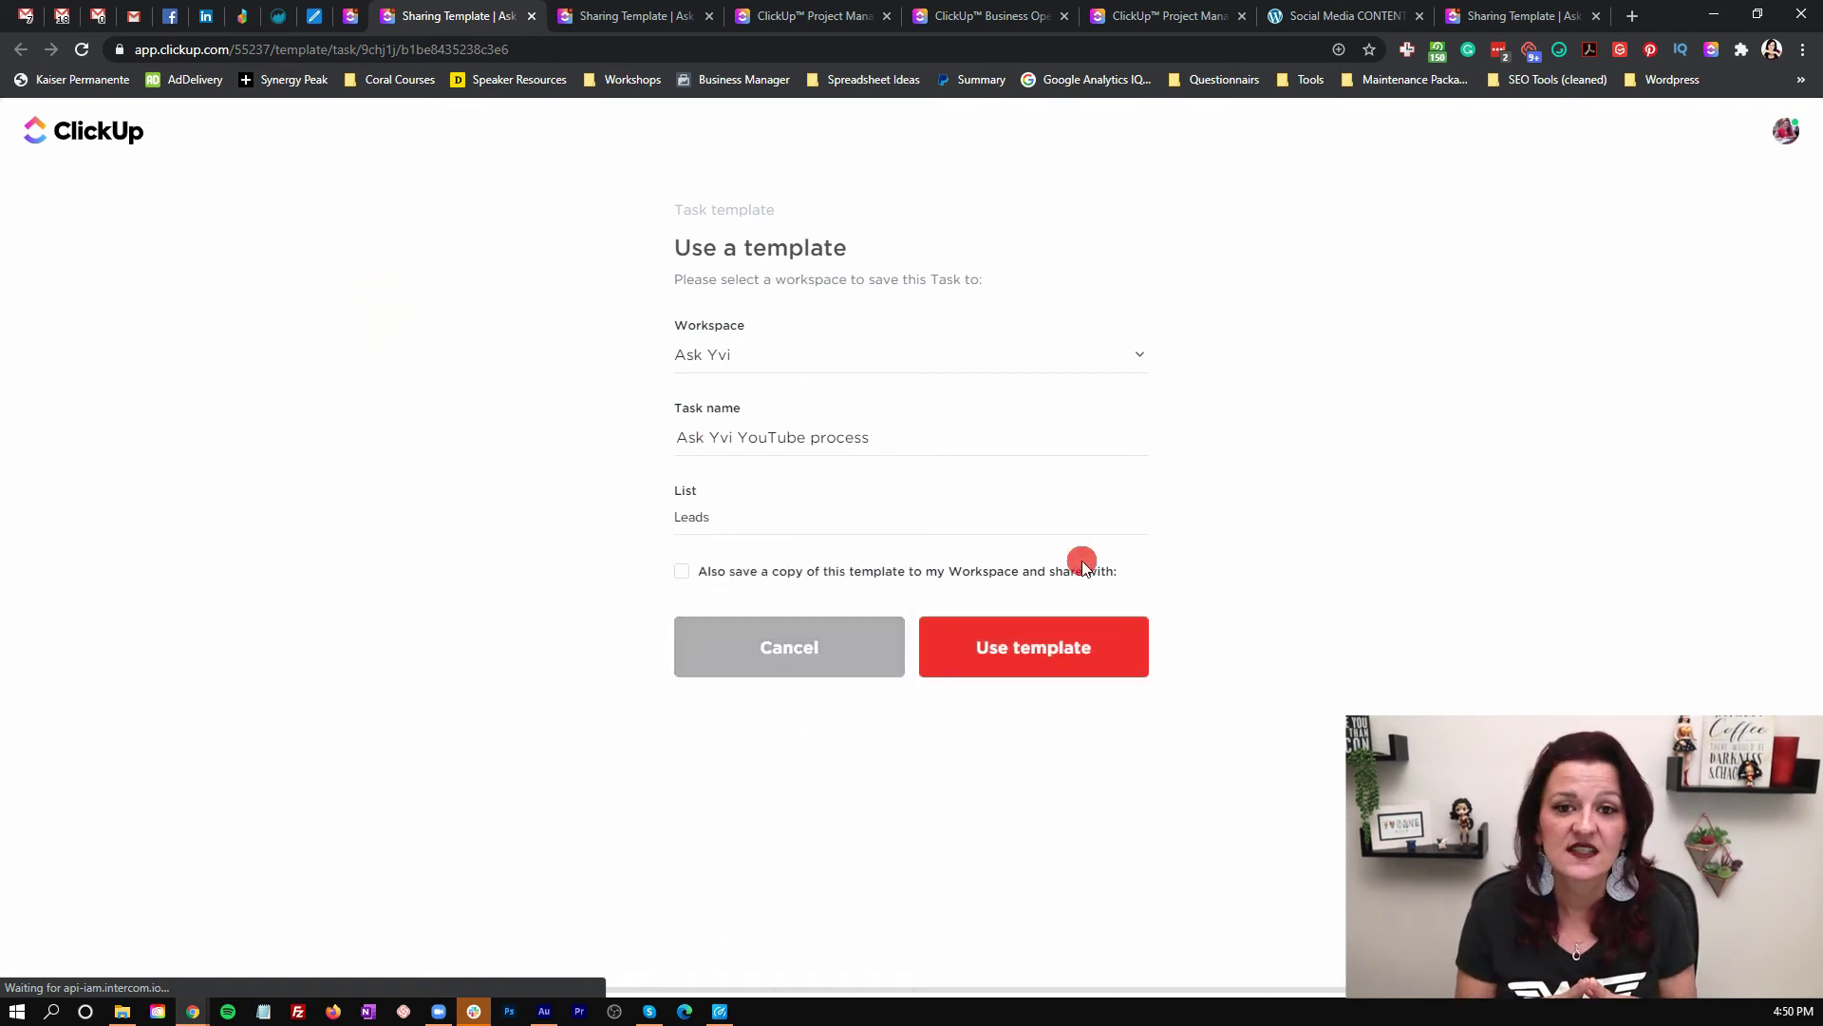